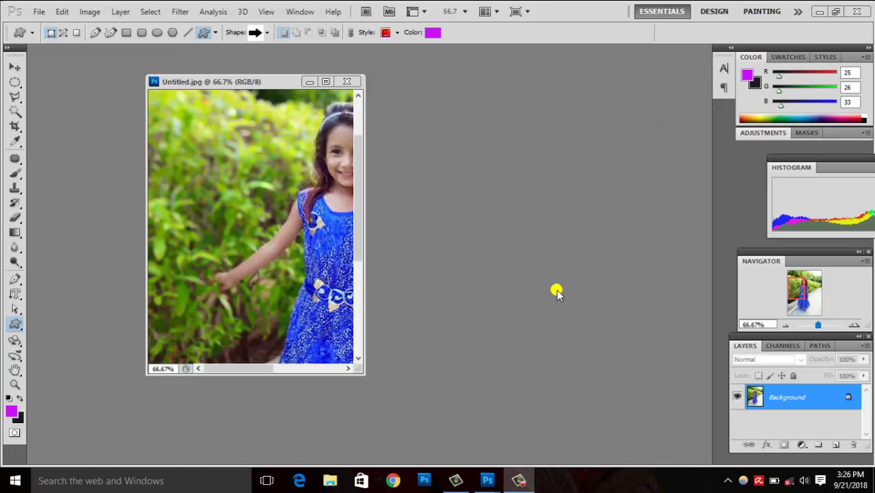
# Step: Create a default new document Untitled-1, fill it with magenta, and return to Untitled.jpg
pyautogui.click(477, 303)
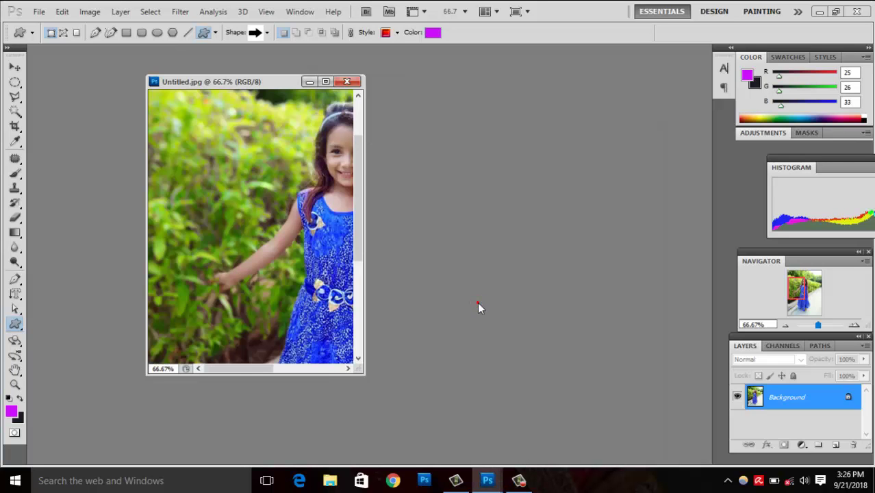
pyautogui.hotkey('ctrl', 'n')
pyautogui.press('Return')
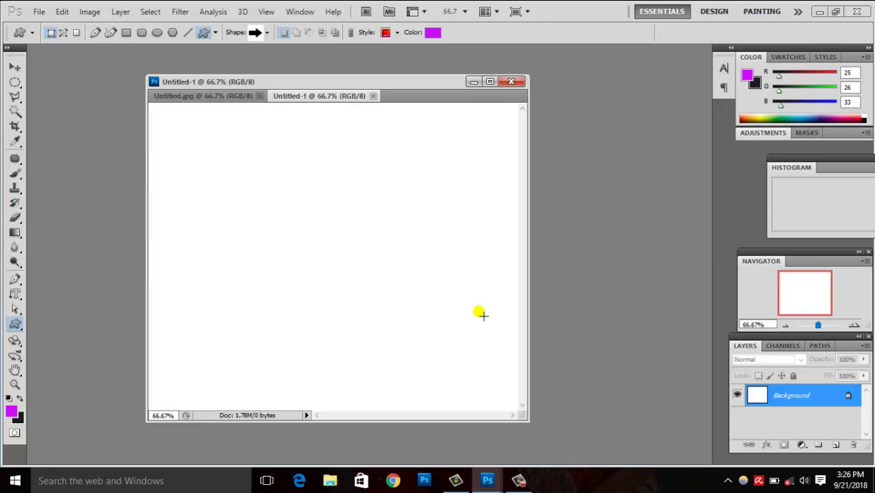
pyautogui.hotkey('alt', 'BackSpace')
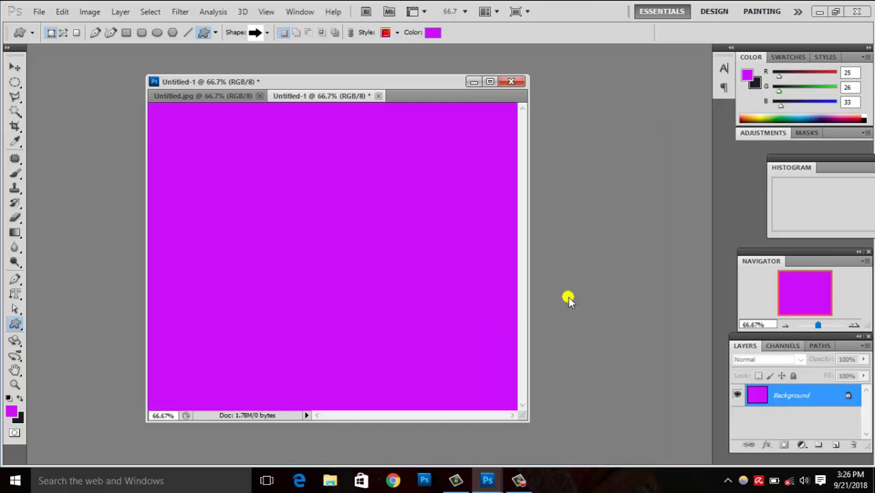
pyautogui.click(204, 97)
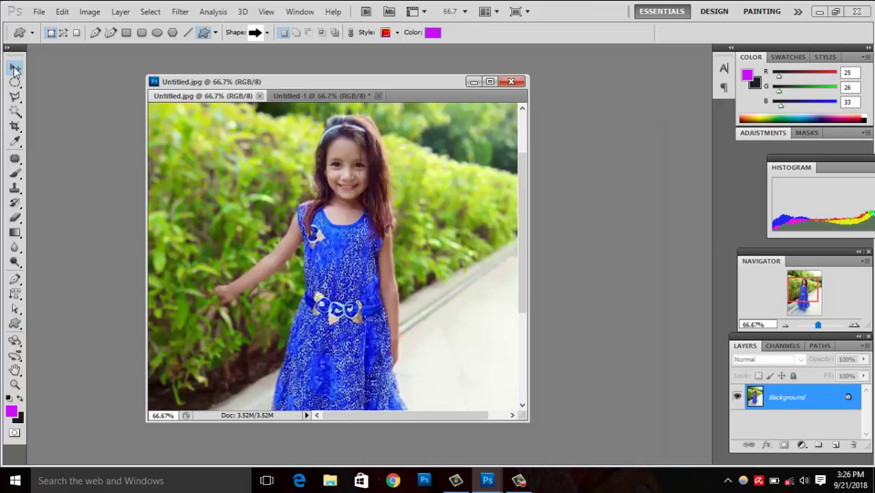
# Step: Drag the girl photo into Untitled-1 as Layer 1 and position it on the magenta canvas
pyautogui.click(15, 69)
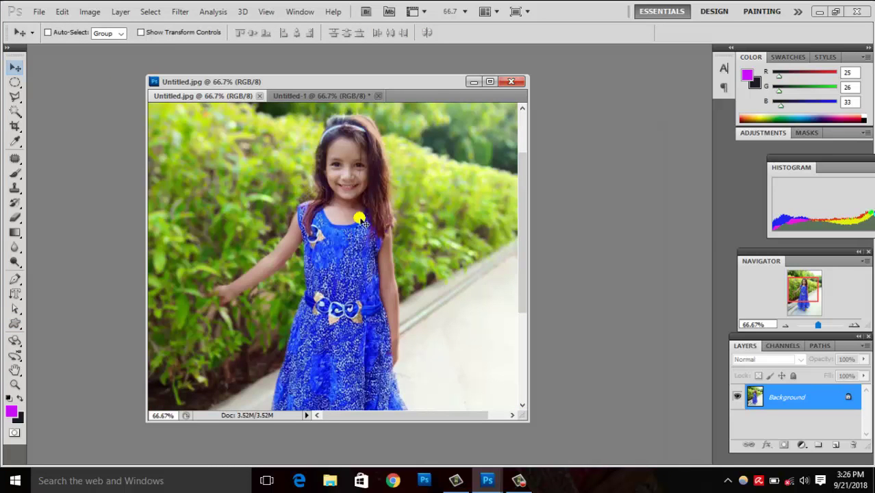
pyautogui.moveTo(338, 146)
pyautogui.mouseDown()
pyautogui.moveTo(336, 189)
pyautogui.moveTo(347, 205)
pyautogui.mouseUp()
pyautogui.click(492, 81)
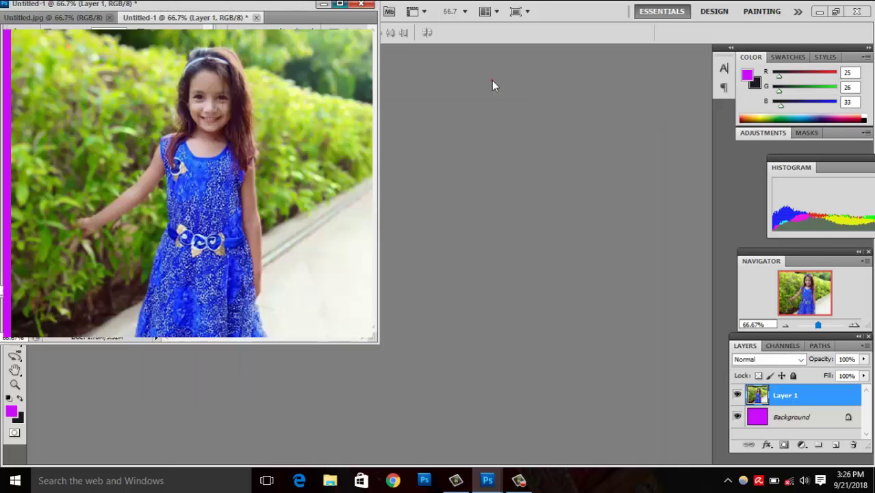
pyautogui.moveTo(475, 137)
pyautogui.mouseDown()
pyautogui.moveTo(453, 205)
pyautogui.moveTo(439, 209)
pyautogui.moveTo(474, 250)
pyautogui.moveTo(469, 234)
pyautogui.moveTo(479, 226)
pyautogui.mouseUp()
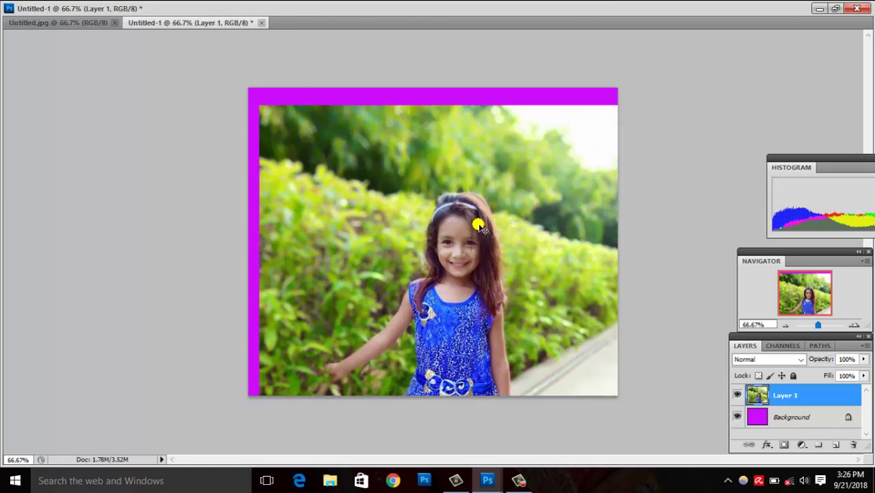
# Step: Free Transform the photo: shrink, centre, straighten and stretch it inside an even magenta border
pyautogui.hotkey('ctrl', 't')
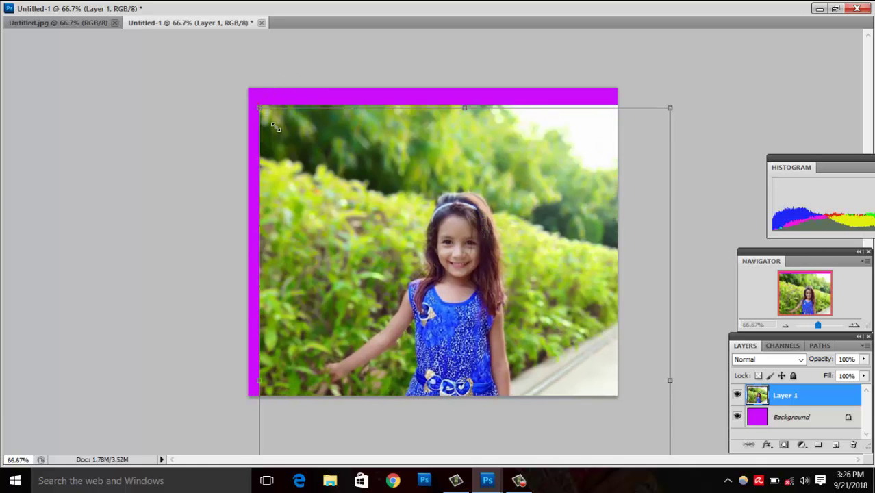
pyautogui.moveTo(274, 127)
pyautogui.mouseDown()
pyautogui.moveTo(256, 100)
pyautogui.moveTo(261, 272)
pyautogui.mouseUp()
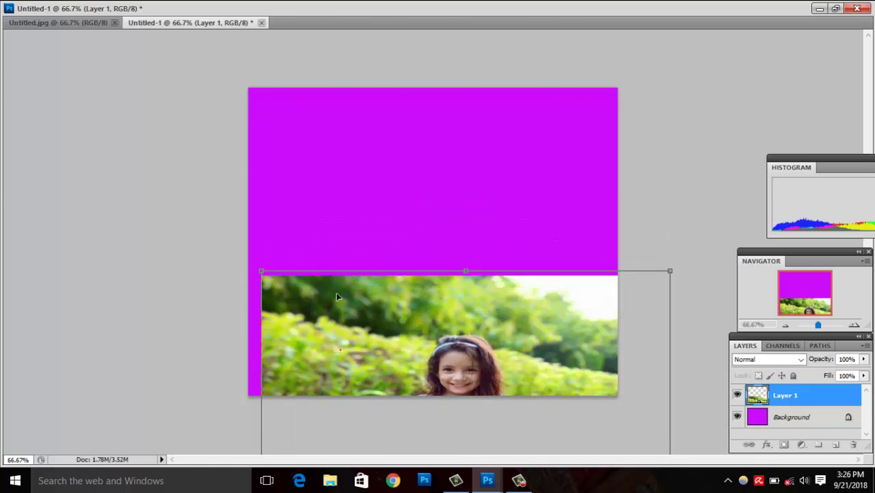
pyautogui.moveTo(336, 296)
pyautogui.mouseDown()
pyautogui.moveTo(312, 196)
pyautogui.moveTo(311, 126)
pyautogui.moveTo(299, 133)
pyautogui.moveTo(234, 71)
pyautogui.moveTo(261, 86)
pyautogui.moveTo(376, 250)
pyautogui.moveTo(445, 314)
pyautogui.moveTo(370, 209)
pyautogui.mouseUp()
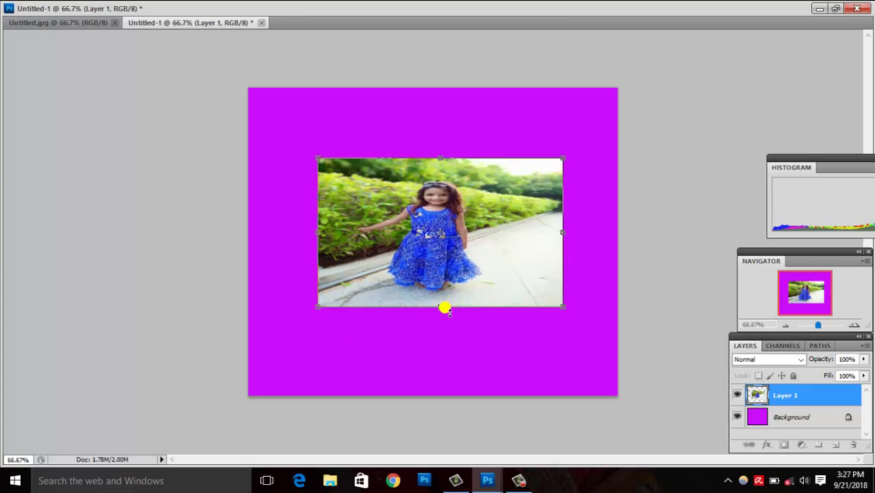
pyautogui.moveTo(445, 306); pyautogui.dragTo(444, 351)
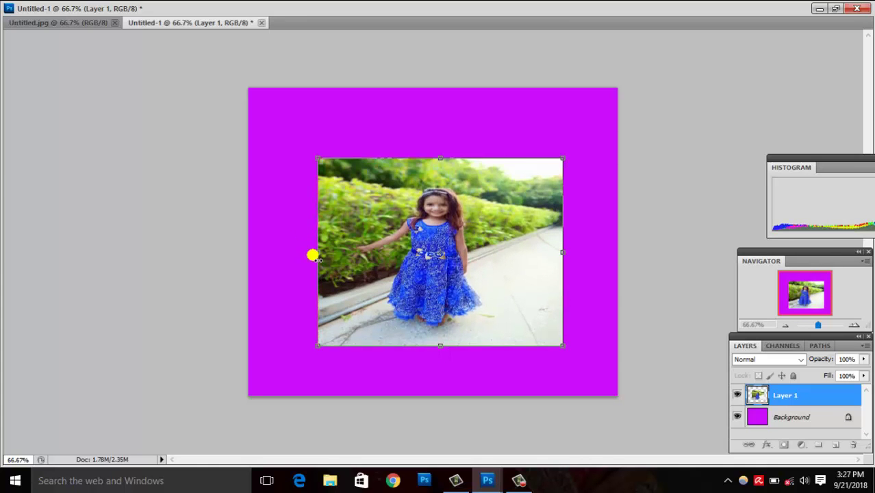
pyautogui.moveTo(315, 252)
pyautogui.mouseDown()
pyautogui.moveTo(276, 240)
pyautogui.moveTo(518, 247)
pyautogui.moveTo(378, 248)
pyautogui.moveTo(323, 235)
pyautogui.mouseUp()
pyautogui.moveTo(331, 108); pyautogui.dragTo(305, 127)
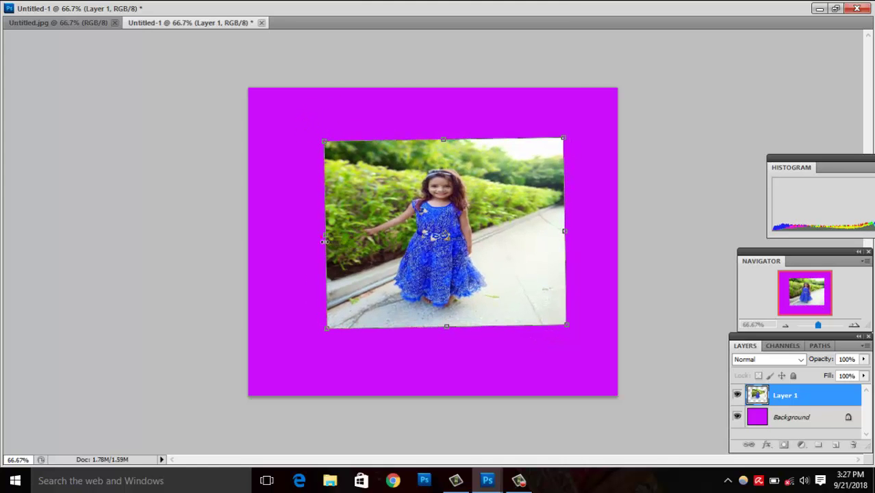
pyautogui.moveTo(325, 235); pyautogui.dragTo(256, 206)
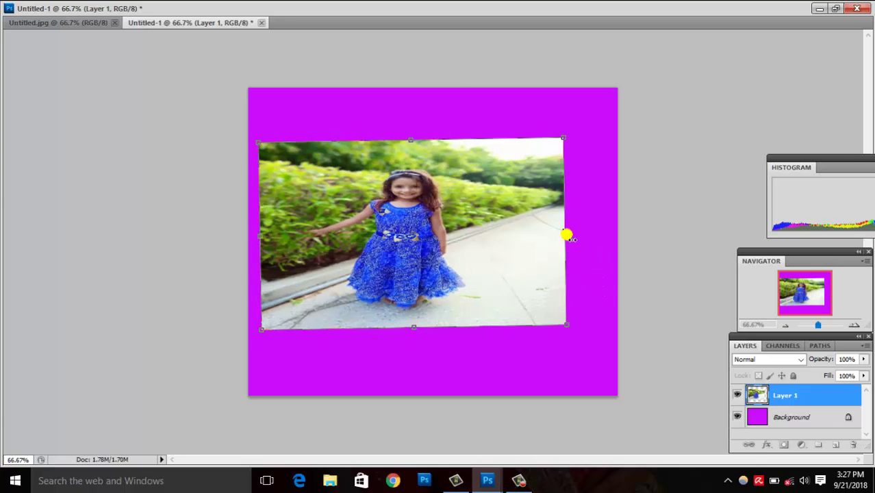
pyautogui.moveTo(566, 232); pyautogui.dragTo(600, 247)
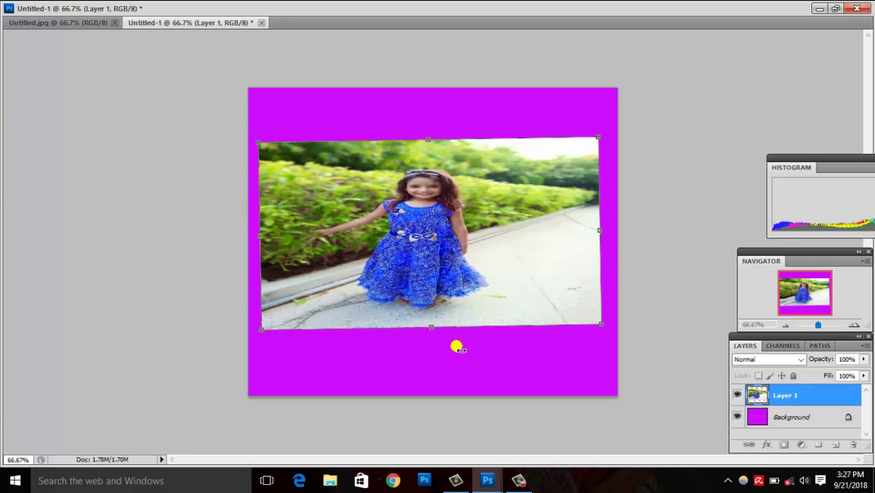
pyautogui.moveTo(260, 103); pyautogui.dragTo(254, 98)
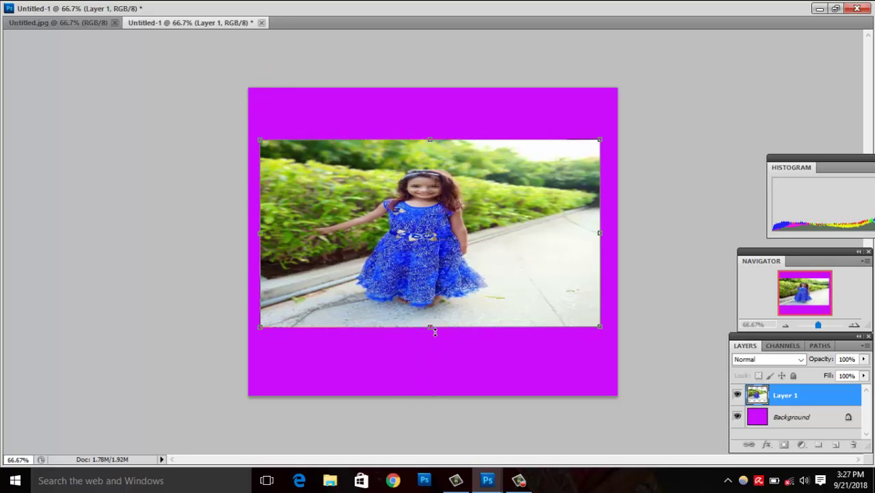
pyautogui.moveTo(432, 328); pyautogui.dragTo(426, 382)
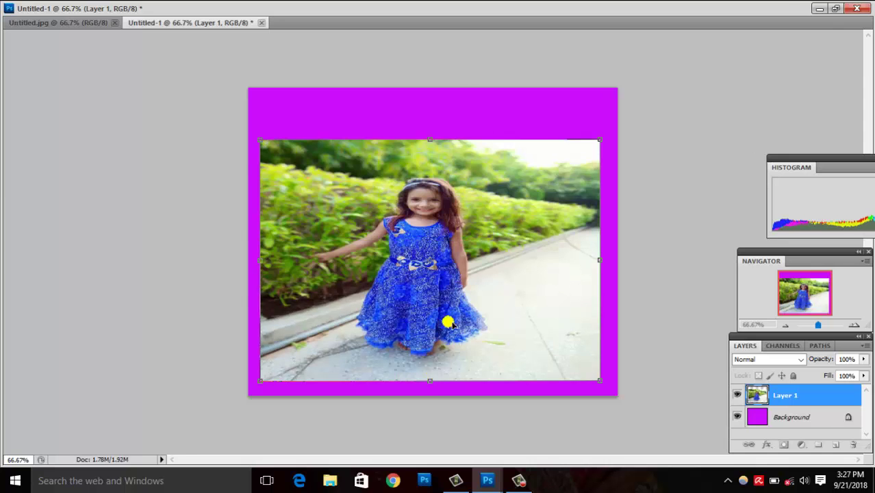
pyautogui.moveTo(431, 139); pyautogui.dragTo(429, 107)
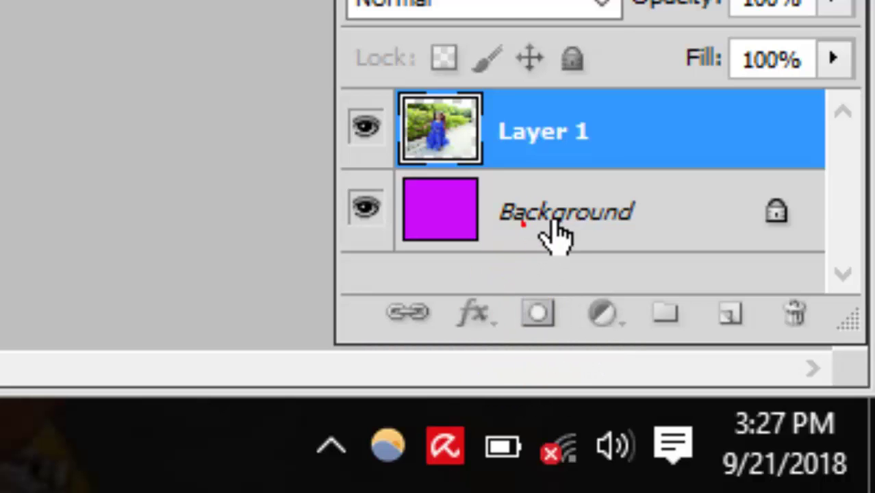
pyautogui.moveTo(659, 202)
pyautogui.mouseDown()
pyautogui.moveTo(617, 198)
pyautogui.moveTo(605, 212)
pyautogui.mouseUp()
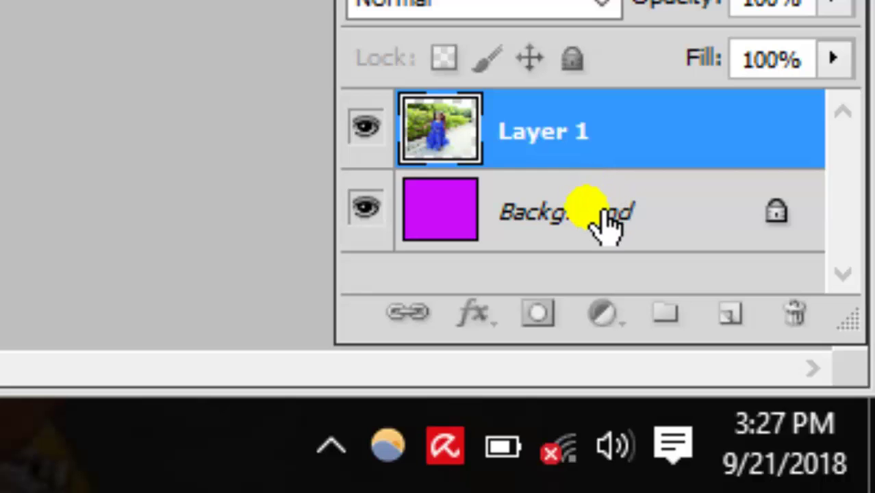
pyautogui.moveTo(608, 222); pyautogui.dragTo(605, 225)
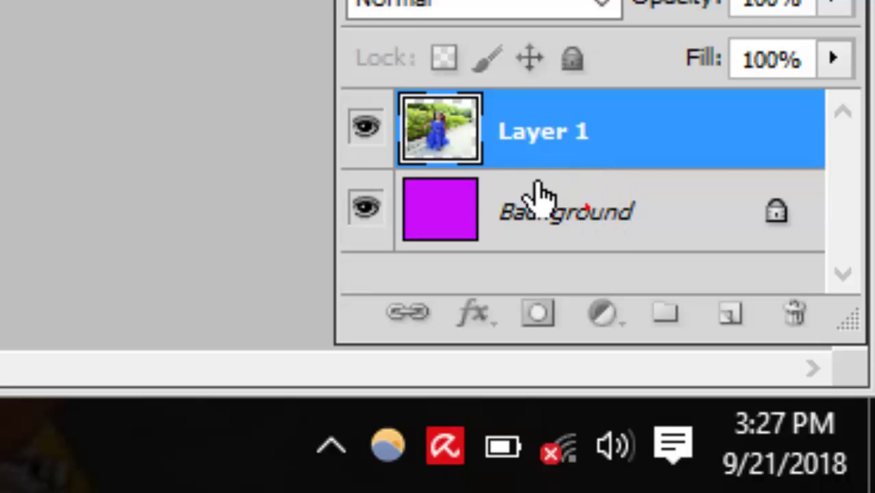
pyautogui.click(244, 88)
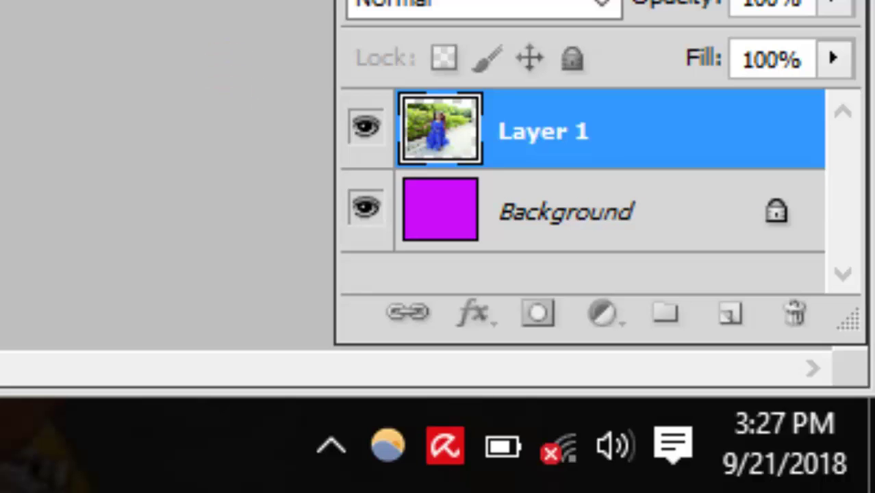
pyautogui.moveTo(147, 141); pyautogui.dragTo(712, 416)
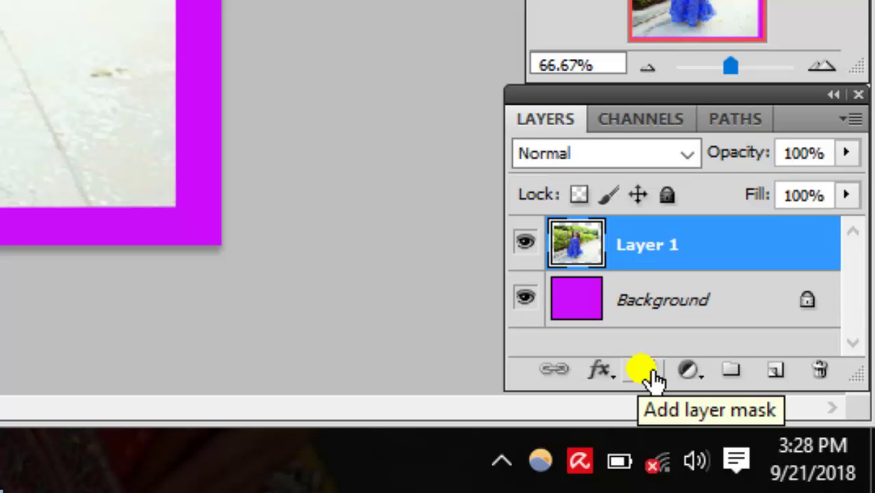
# Step: Add a white layer mask to Layer 1 and return to standard screen mode
pyautogui.click(651, 373)
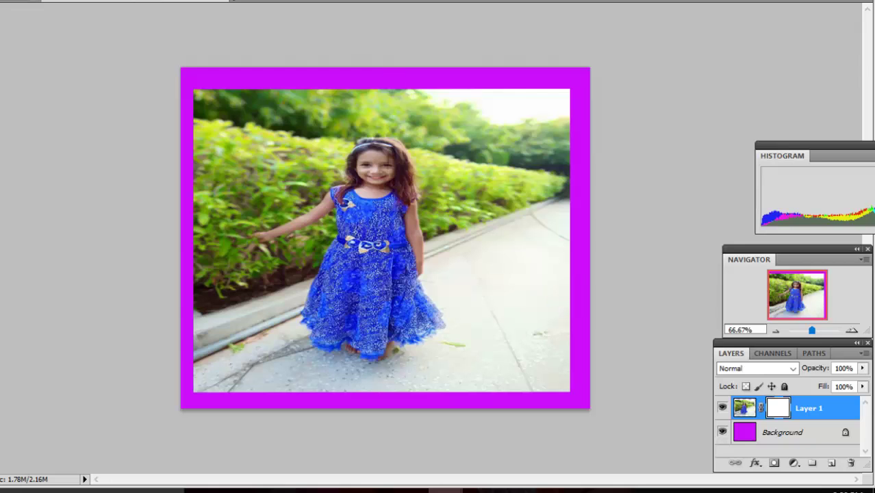
pyautogui.press('f')
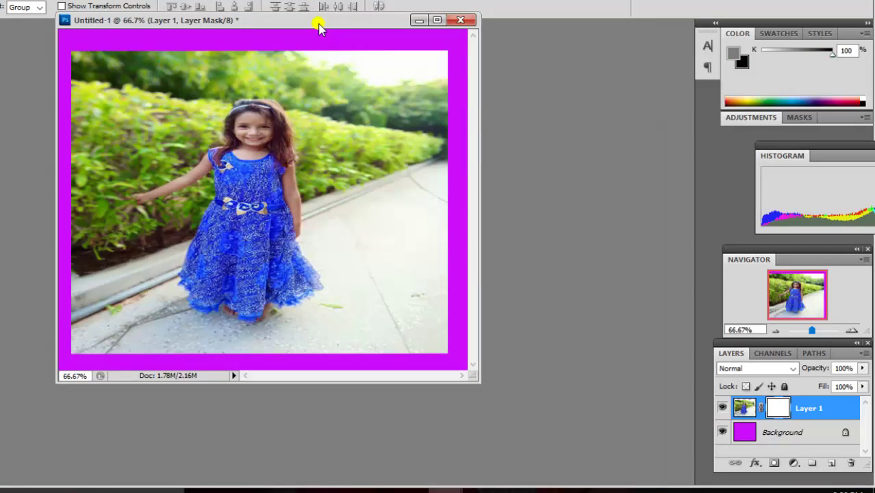
pyautogui.moveTo(318, 26); pyautogui.dragTo(322, 52)
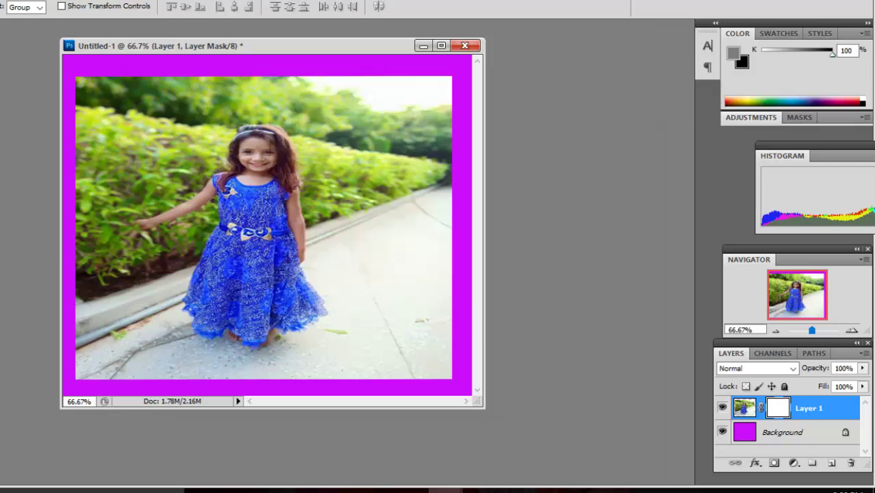
# Step: Set the foreground colour to near-black (070008) in the Color Picker
pyautogui.press('i')
pyautogui.click(3, 442)
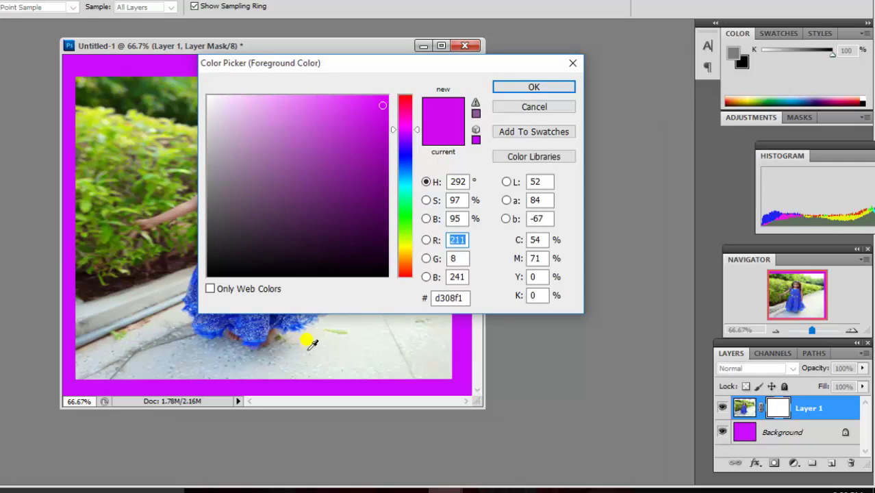
pyautogui.click(383, 272)
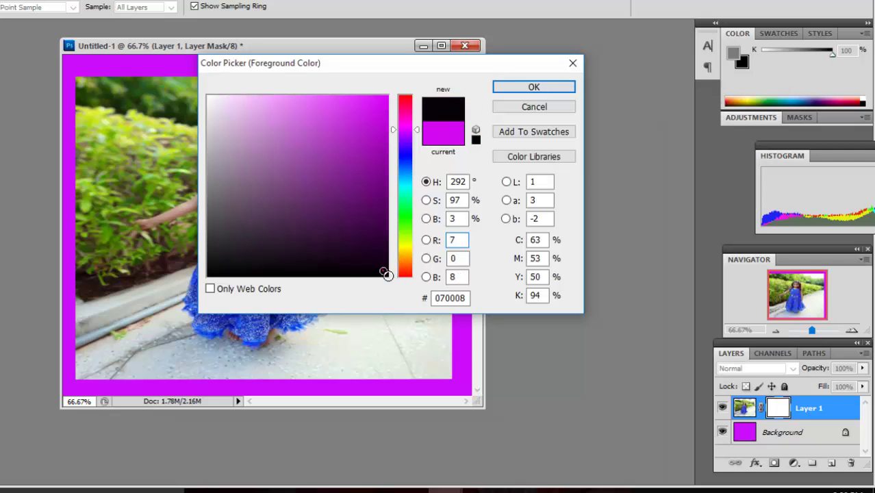
pyautogui.click(552, 87)
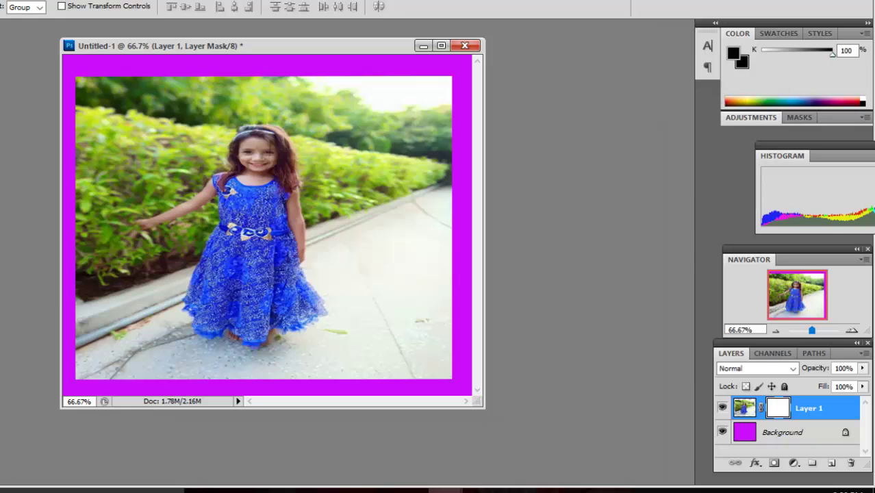
# Step: Paint black over the photo with the Brush, hiding it behind magenta
pyautogui.click(28, 164)
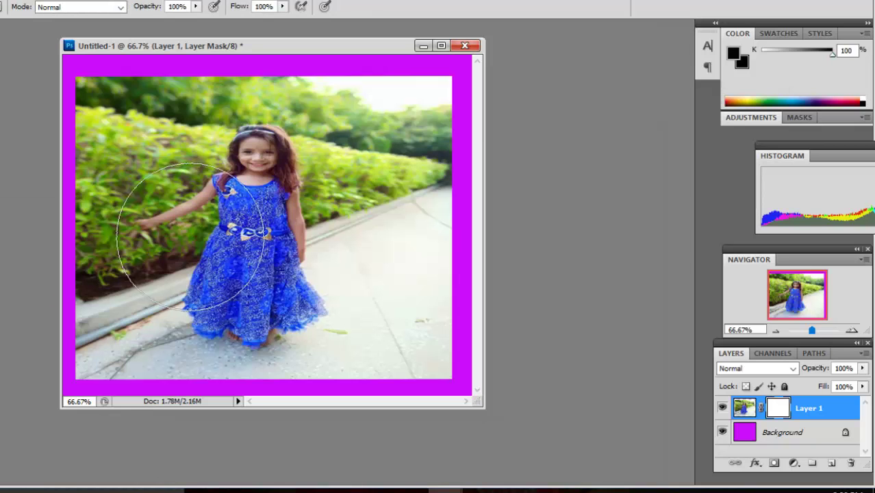
pyautogui.moveTo(161, 165)
pyautogui.mouseDown()
pyautogui.moveTo(232, 239)
pyautogui.moveTo(267, 178)
pyautogui.moveTo(286, 225)
pyautogui.moveTo(260, 143)
pyautogui.moveTo(286, 194)
pyautogui.moveTo(113, 204)
pyautogui.moveTo(92, 174)
pyautogui.moveTo(104, 302)
pyautogui.moveTo(208, 348)
pyautogui.moveTo(303, 336)
pyautogui.moveTo(293, 227)
pyautogui.mouseUp()
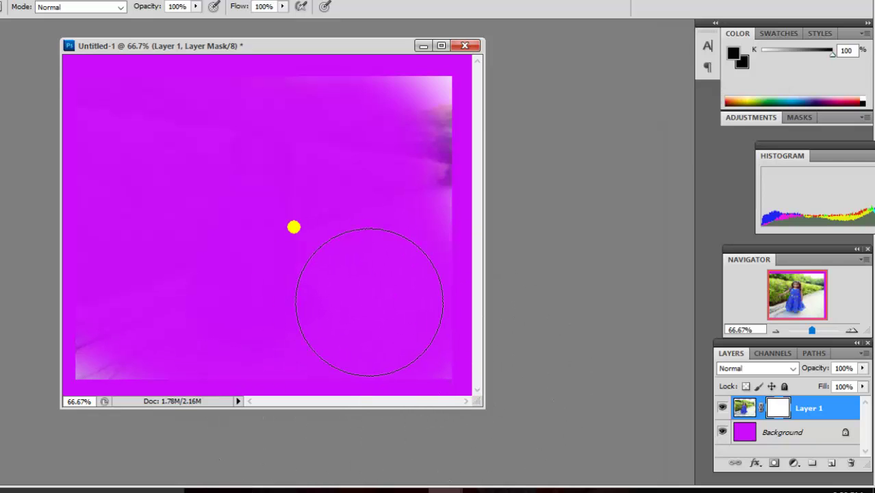
pyautogui.moveTo(293, 227); pyautogui.dragTo(161, 332)
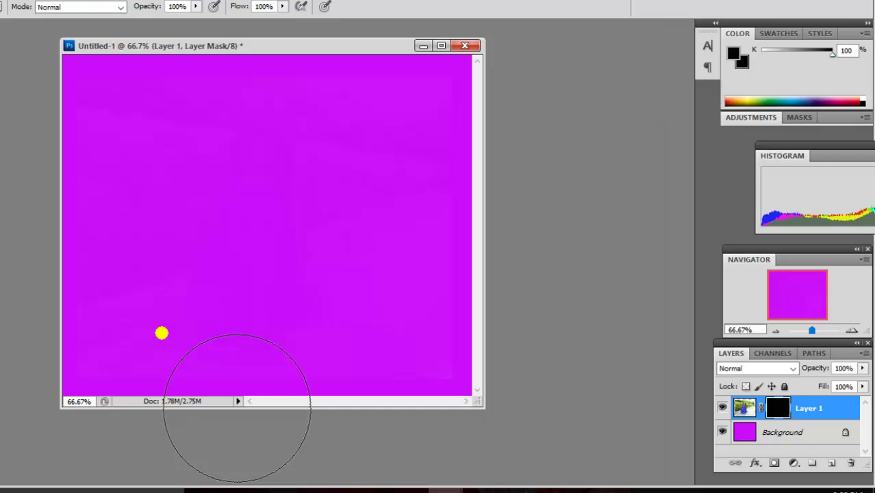
# Step: Target Layer 1's mask and invert it with Ctrl+I so the whole photo shows
pyautogui.click(746, 410)
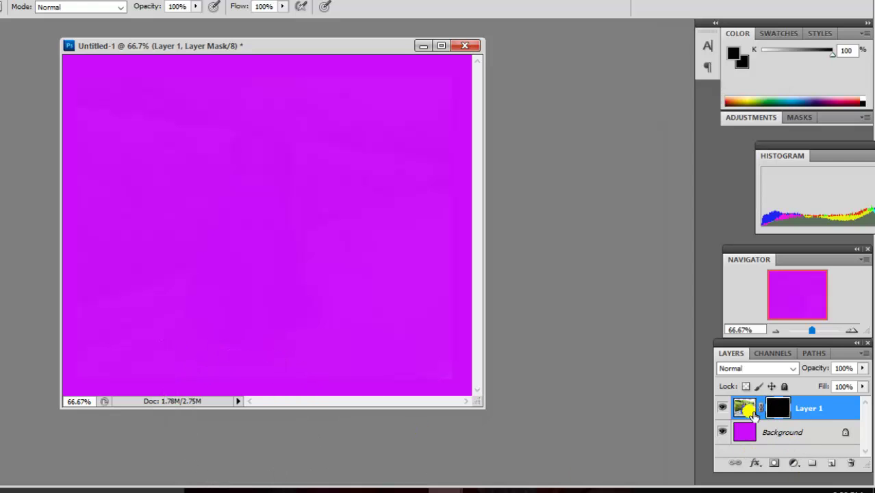
pyautogui.moveTo(751, 412); pyautogui.dragTo(792, 406)
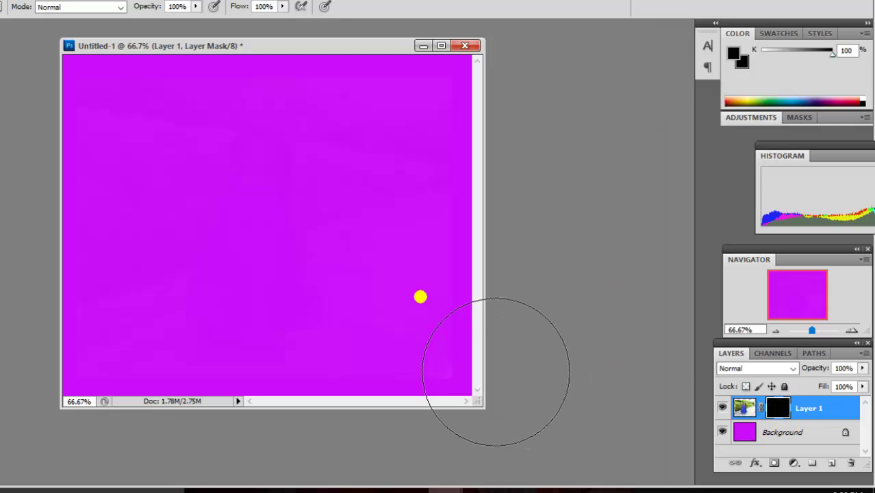
pyautogui.hotkey('ctrl', 'i')
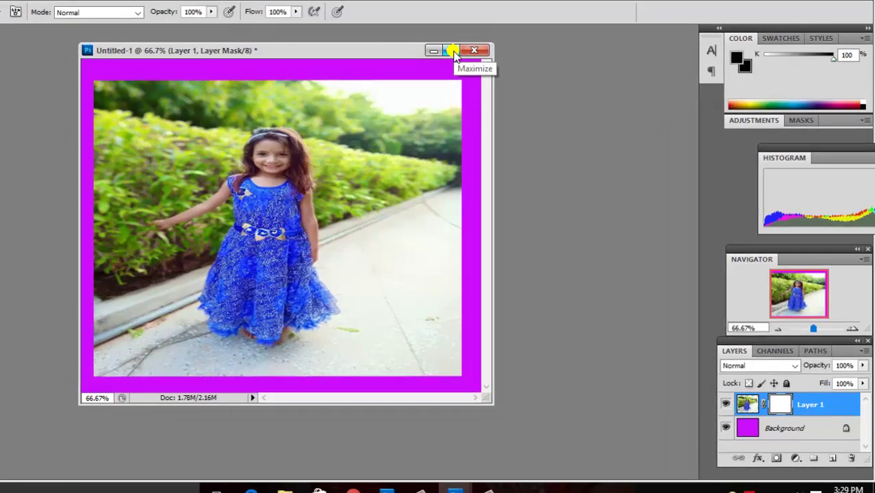
# Step: Mask out the upper-left garden and left-side bushes with a smaller soft brush
pyautogui.click(444, 47)
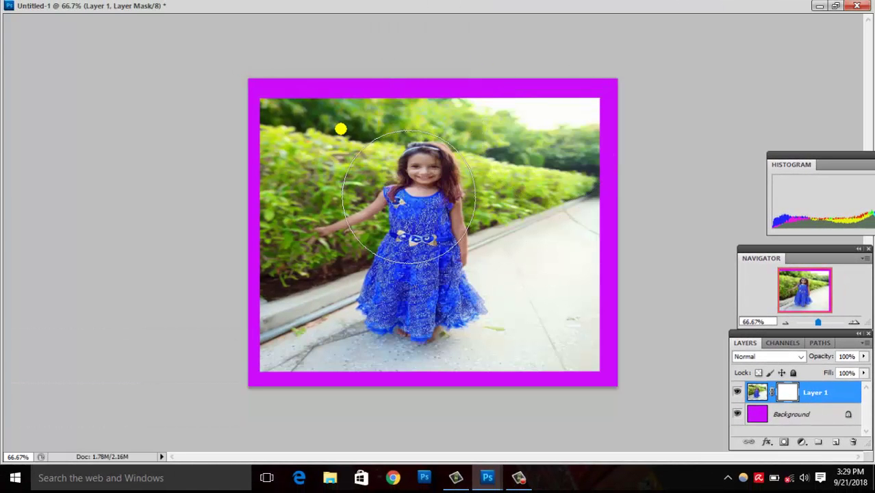
pyautogui.moveTo(409, 197); pyautogui.dragTo(367, 192)
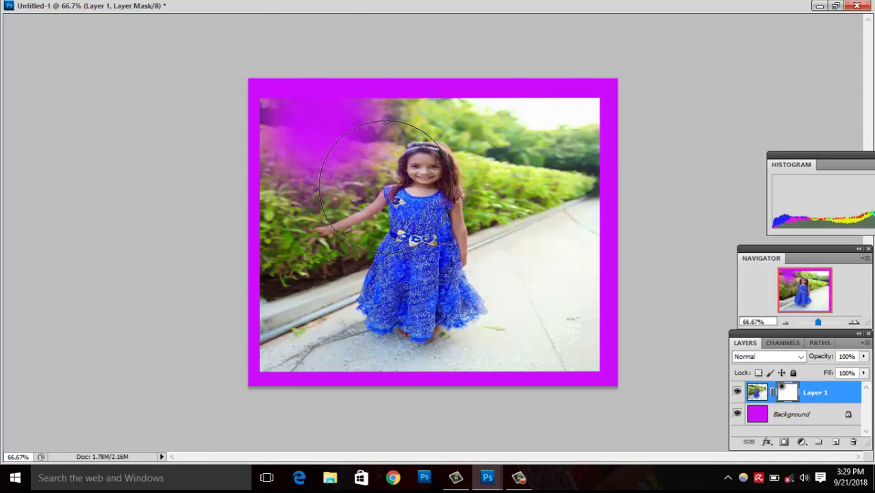
pyautogui.moveTo(311, 119)
pyautogui.mouseDown()
pyautogui.moveTo(282, 149)
pyautogui.moveTo(247, 216)
pyautogui.mouseUp()
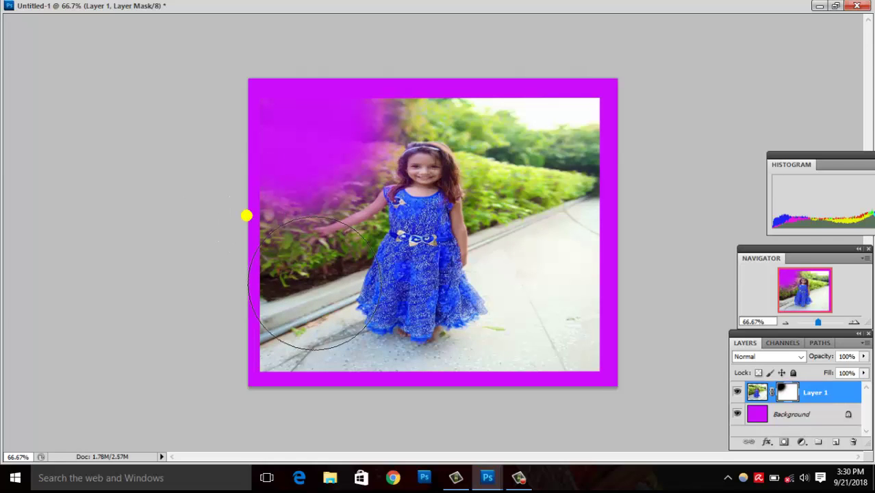
pyautogui.press('[')
pyautogui.press('[')
pyautogui.press('[')
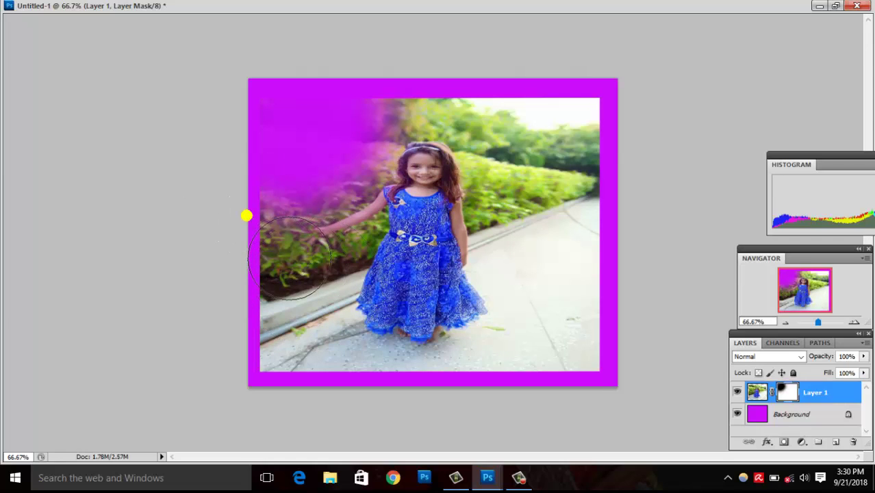
pyautogui.press('[')
pyautogui.moveTo(276, 245)
pyautogui.mouseDown()
pyautogui.moveTo(306, 296)
pyautogui.moveTo(296, 366)
pyautogui.moveTo(567, 392)
pyautogui.moveTo(621, 387)
pyautogui.moveTo(622, 145)
pyautogui.moveTo(462, 102)
pyautogui.moveTo(406, 121)
pyautogui.moveTo(547, 159)
pyautogui.moveTo(569, 203)
pyautogui.moveTo(563, 266)
pyautogui.moveTo(590, 381)
pyautogui.moveTo(569, 198)
pyautogui.moveTo(600, 192)
pyautogui.moveTo(557, 395)
pyautogui.moveTo(529, 289)
pyautogui.moveTo(535, 166)
pyautogui.moveTo(474, 131)
pyautogui.moveTo(407, 120)
pyautogui.moveTo(356, 161)
pyautogui.moveTo(359, 204)
pyautogui.moveTo(327, 212)
pyautogui.moveTo(351, 218)
pyautogui.moveTo(370, 188)
pyautogui.moveTo(399, 193)
pyautogui.moveTo(380, 161)
pyautogui.moveTo(394, 144)
pyautogui.moveTo(445, 130)
pyautogui.moveTo(512, 153)
pyautogui.moveTo(536, 238)
pyautogui.moveTo(541, 325)
pyautogui.moveTo(502, 325)
pyautogui.moveTo(524, 369)
pyautogui.moveTo(486, 401)
pyautogui.moveTo(420, 397)
pyautogui.moveTo(330, 301)
pyautogui.moveTo(336, 288)
pyautogui.moveTo(390, 284)
pyautogui.moveTo(385, 291)
pyautogui.mouseUp()
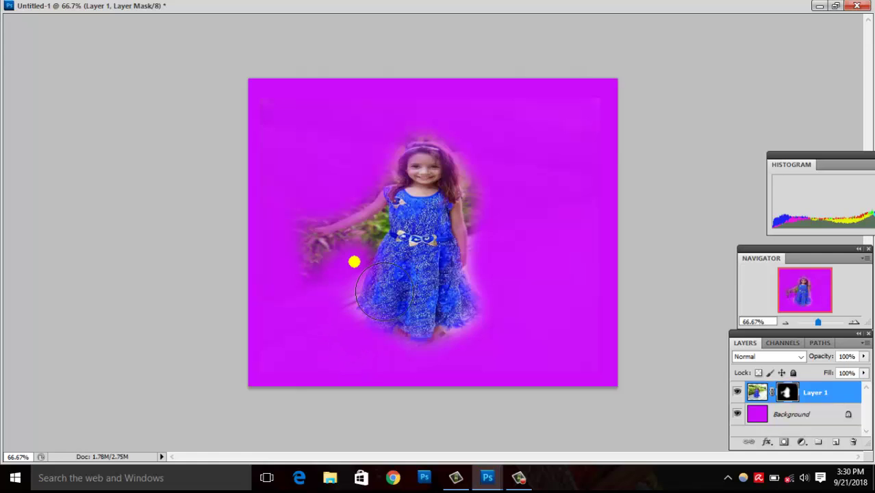
# Step: Paint away the background near the girl's right shoulder and below the dress hem
pyautogui.hotkey('ctrl', '-')
pyautogui.hotkey('ctrl', '+')
pyautogui.hotkey('ctrl', '-')
pyautogui.hotkey('ctrl', '+')
pyautogui.click(475, 230)
pyautogui.click(476, 190)
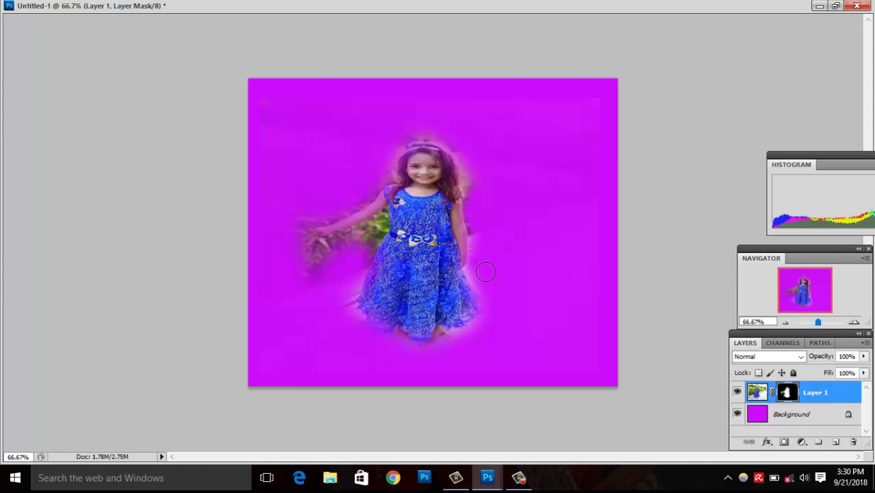
pyautogui.click(486, 321)
pyautogui.click(455, 343)
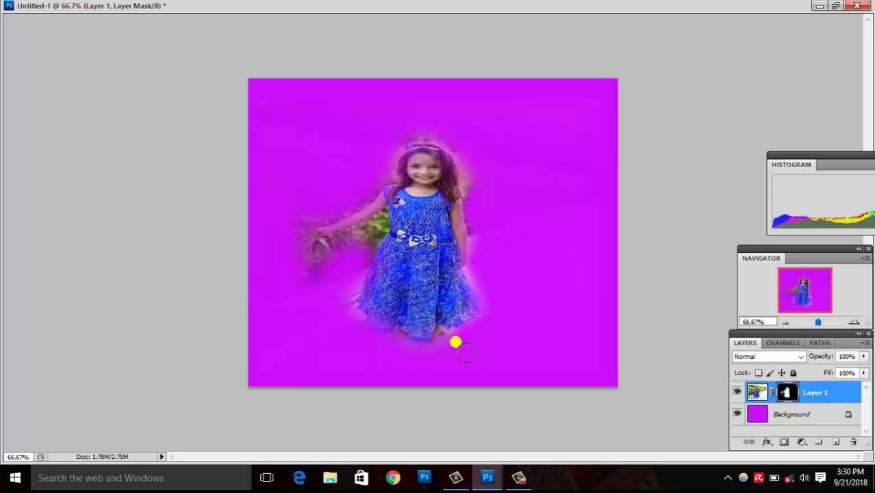
pyautogui.click(378, 345)
# Step: Hide the background left of the dress and the foliage by her arm, then restore the window
pyautogui.click(358, 304)
pyautogui.click(345, 295)
pyautogui.click(353, 302)
pyautogui.click(367, 289)
pyautogui.click(342, 272)
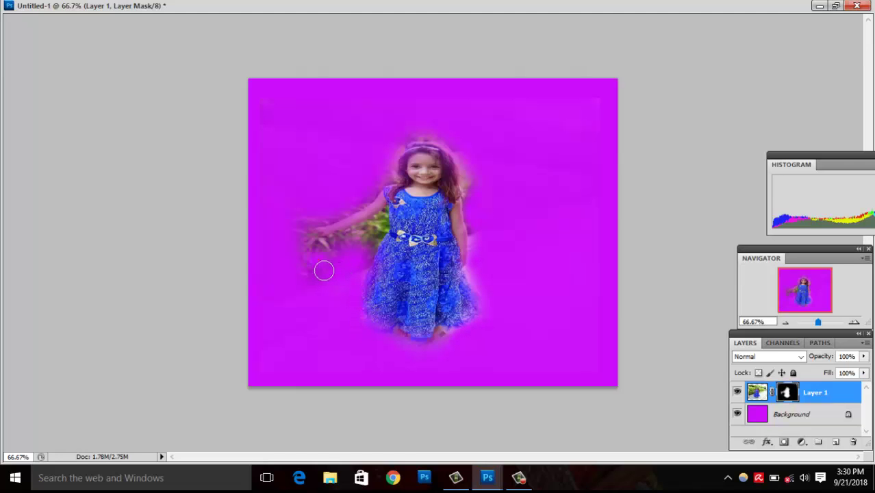
pyautogui.click(349, 256)
pyautogui.moveTo(349, 256)
pyautogui.mouseDown()
pyautogui.moveTo(388, 237)
pyautogui.moveTo(393, 225)
pyautogui.moveTo(358, 285)
pyautogui.moveTo(316, 262)
pyautogui.moveTo(314, 231)
pyautogui.moveTo(372, 158)
pyautogui.moveTo(442, 124)
pyautogui.moveTo(479, 171)
pyautogui.moveTo(483, 198)
pyautogui.mouseUp()
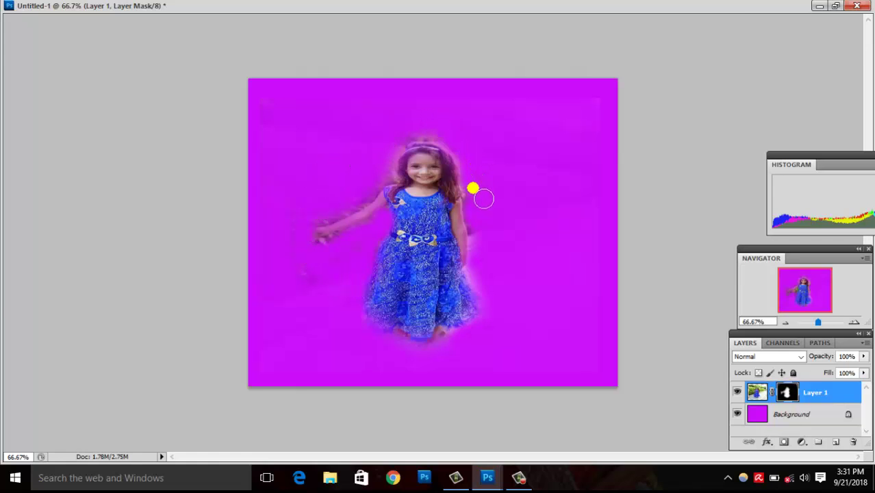
pyautogui.click(836, 5)
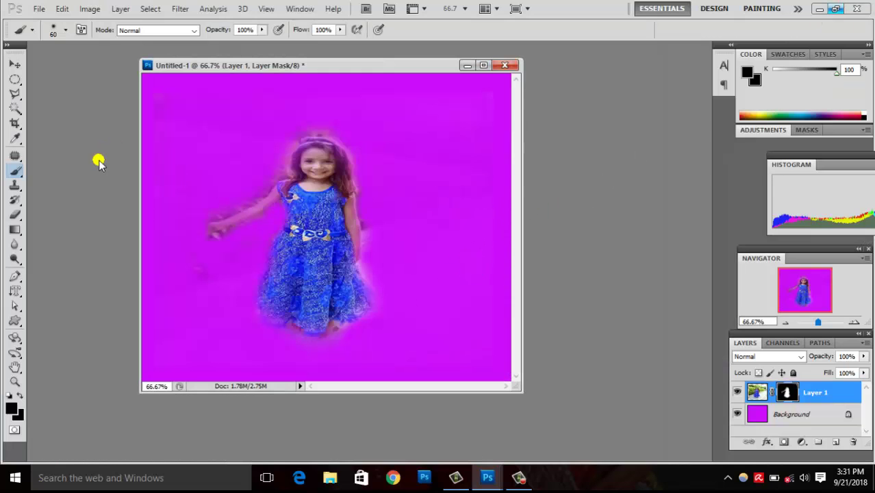
# Step: Draw a circular Elliptical Marquee selection near the girl image's top-left
pyautogui.click(15, 80)
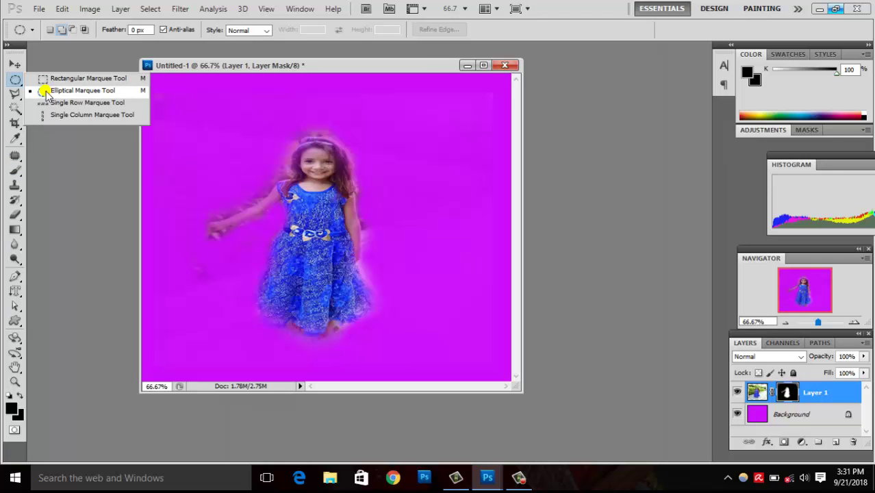
pyautogui.click(46, 92)
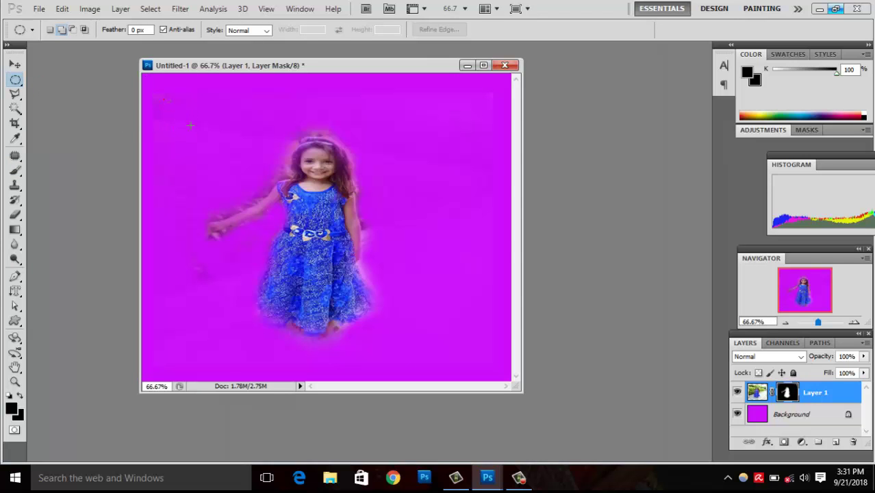
pyautogui.moveTo(255, 187); pyautogui.dragTo(263, 186)
pyautogui.moveTo(326, 66); pyautogui.dragTo(355, 89)
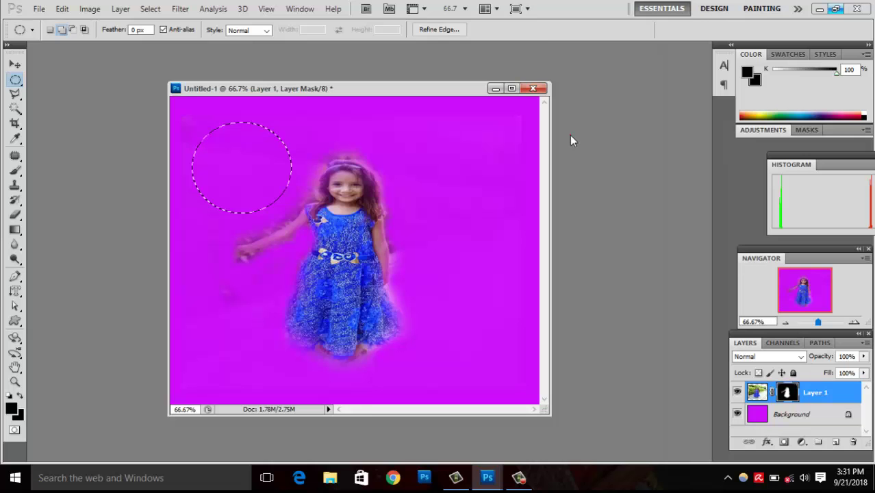
# Step: Open Untitled-1.jpg and redraw the circular selection at the girl image's top-left
pyautogui.hotkey('ctrl', 'o')
pyautogui.doubleClick(568, 180)
pyautogui.click(378, 142)
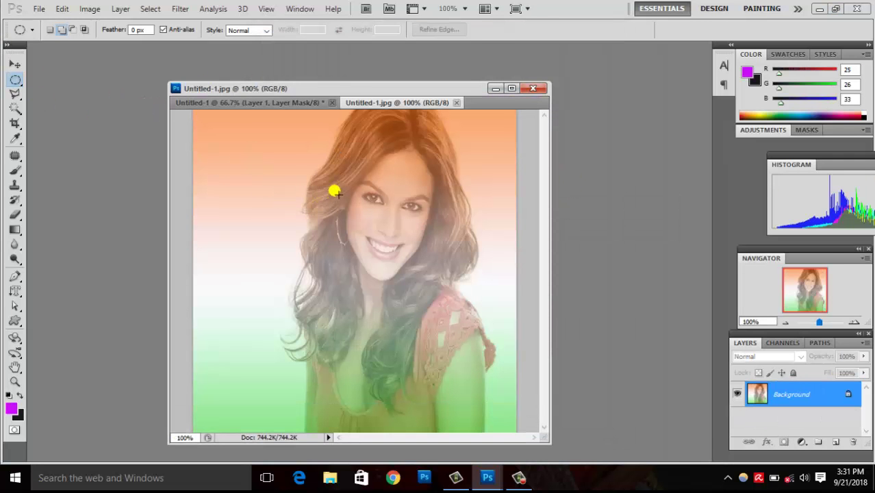
pyautogui.click(269, 106)
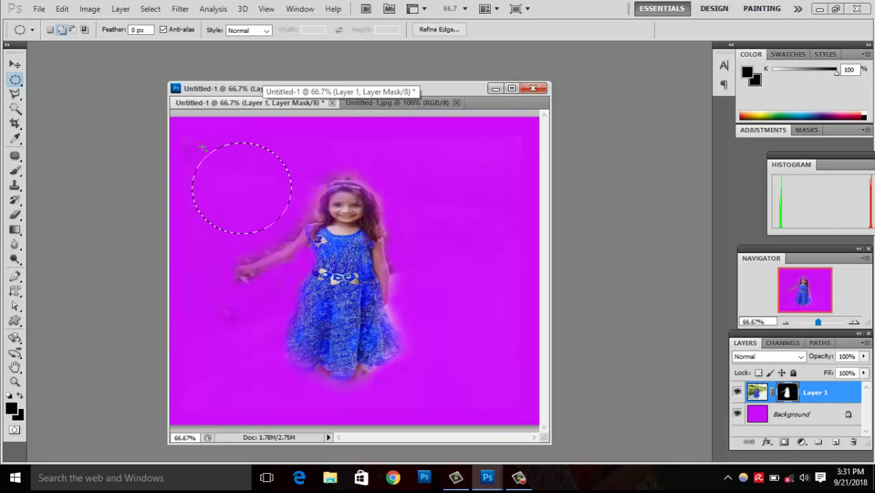
pyautogui.moveTo(198, 143); pyautogui.dragTo(242, 207)
# Step: Select all of the woman's portrait, paste it into the girl image, then undo the paste
pyautogui.click(388, 102)
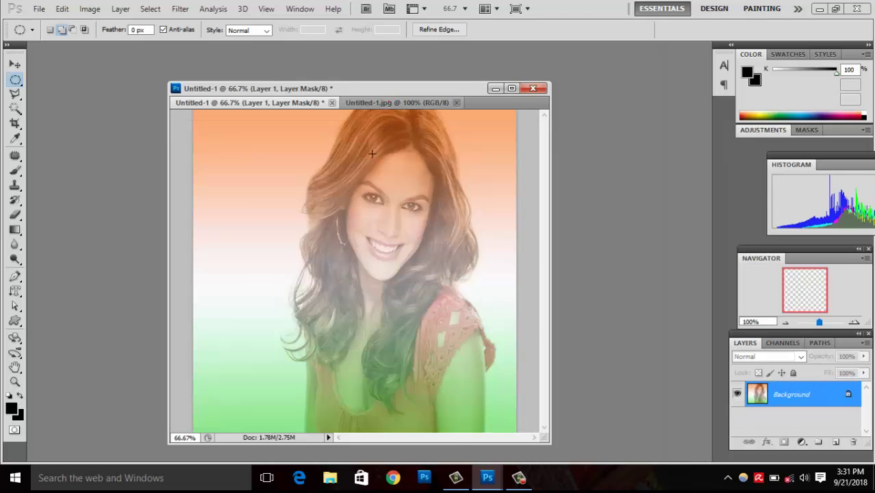
pyautogui.rightClick(354, 201)
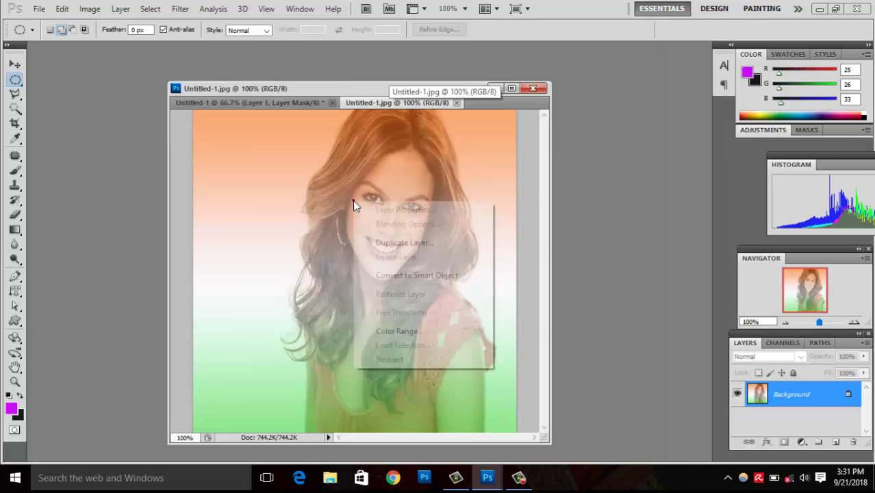
pyautogui.click(314, 228)
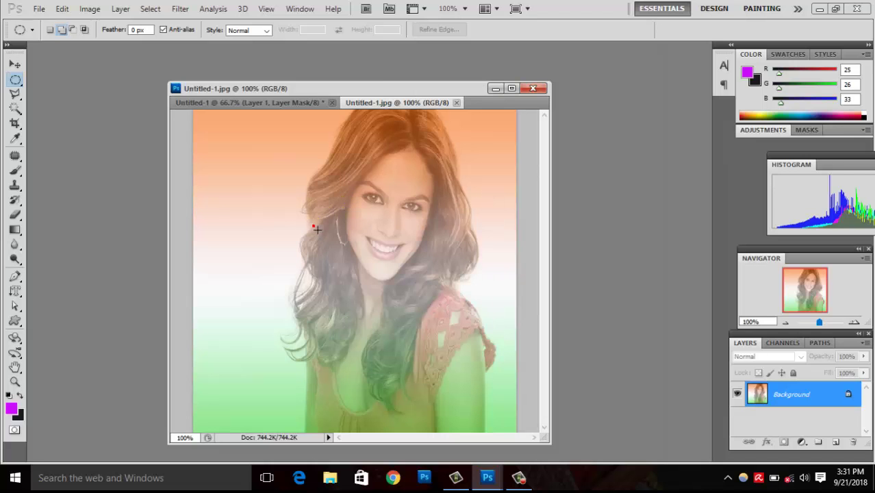
pyautogui.hotkey('ctrl', 'a')
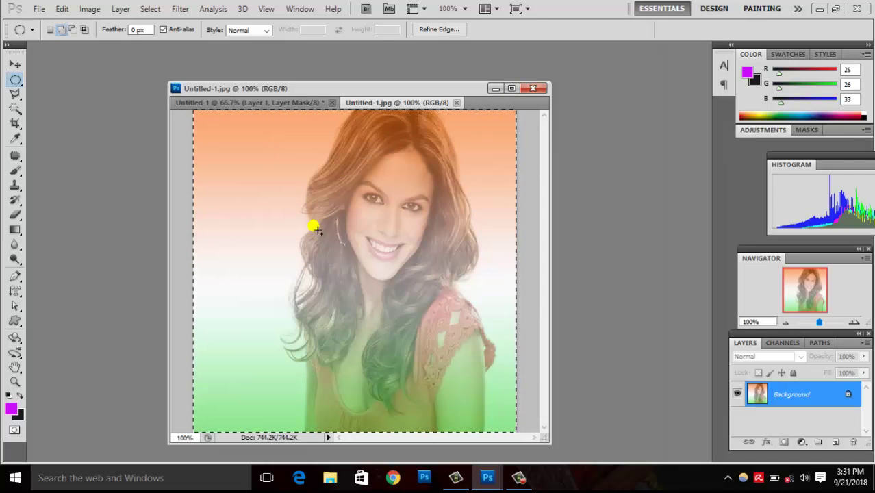
pyautogui.click(229, 103)
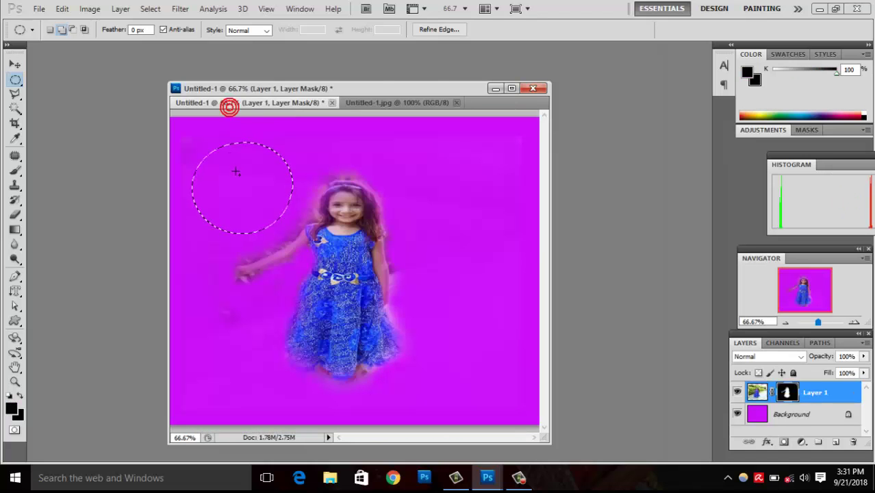
pyautogui.hotkey('ctrl', 'v')
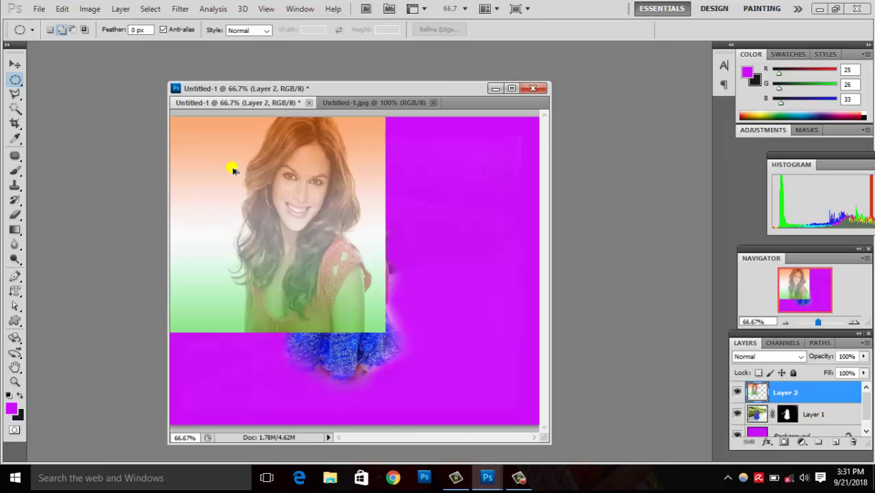
pyautogui.hotkey('ctrl', 'alt', 'z')
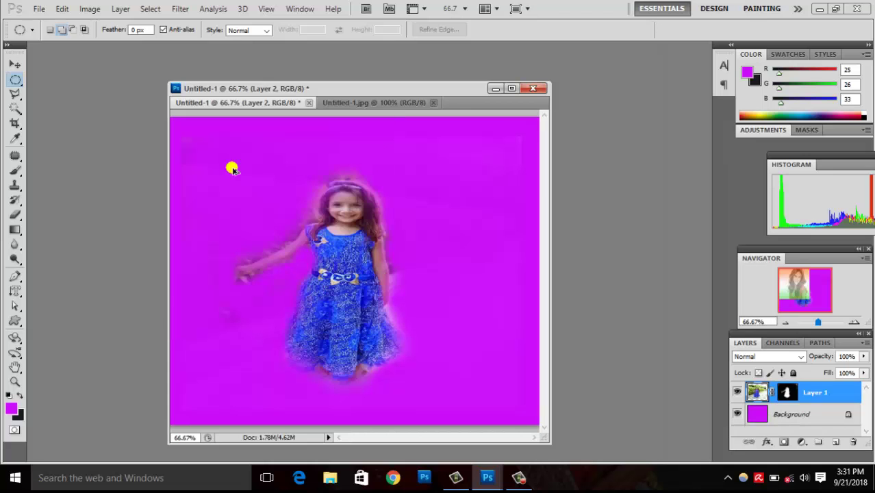
pyautogui.hotkey('ctrl', 'alt', 'z')
pyautogui.click(382, 103)
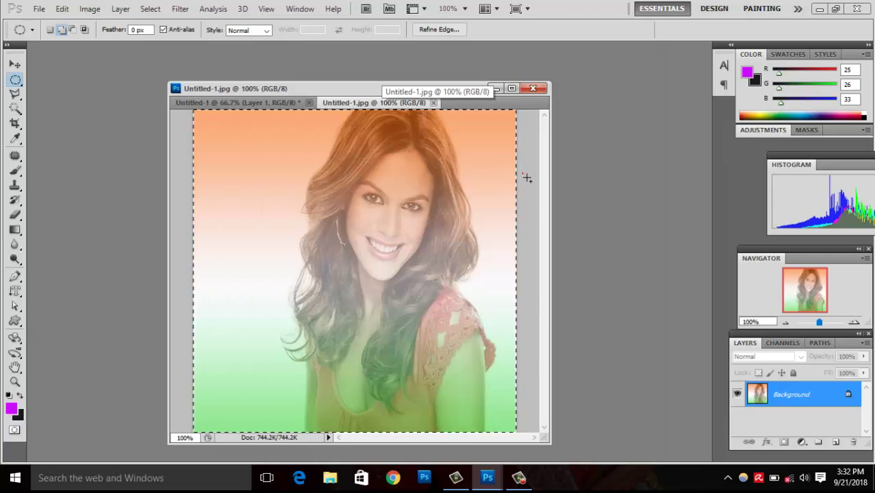
# Step: Paste the portrait into the circular selection and centre the face inside it
pyautogui.click(597, 172)
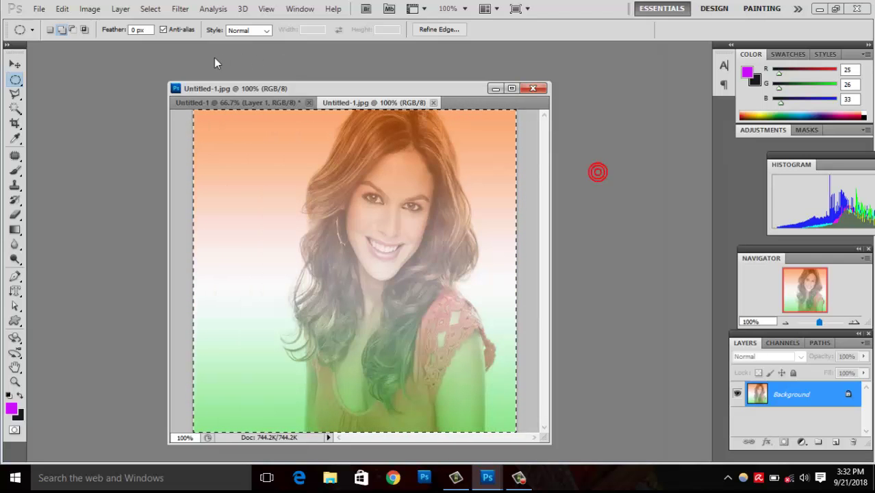
pyautogui.click(243, 102)
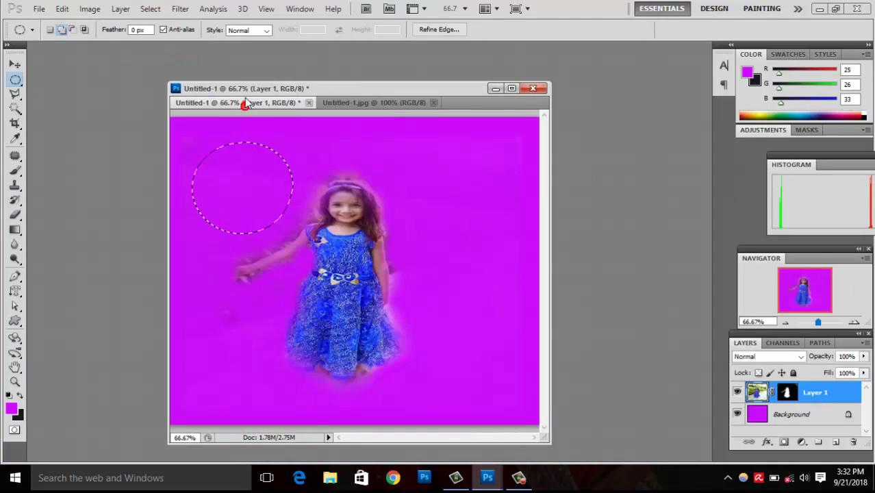
pyautogui.click(61, 8)
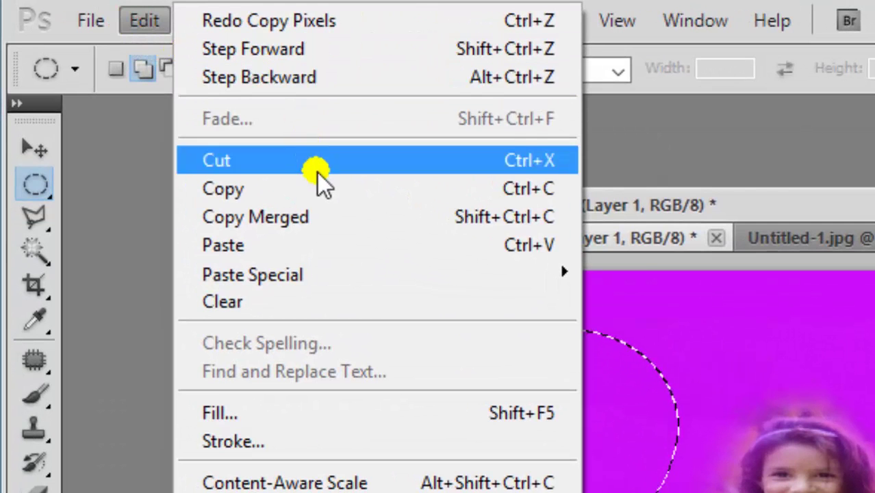
pyautogui.moveTo(252, 274)
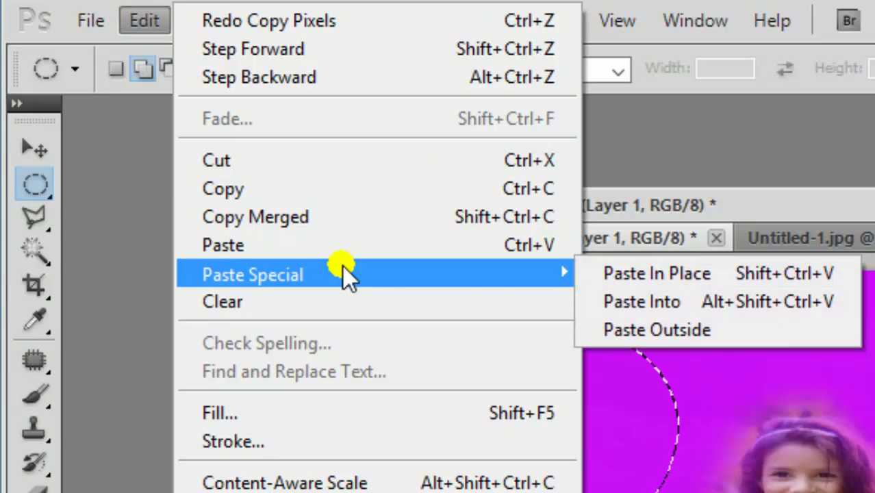
pyautogui.click(699, 299)
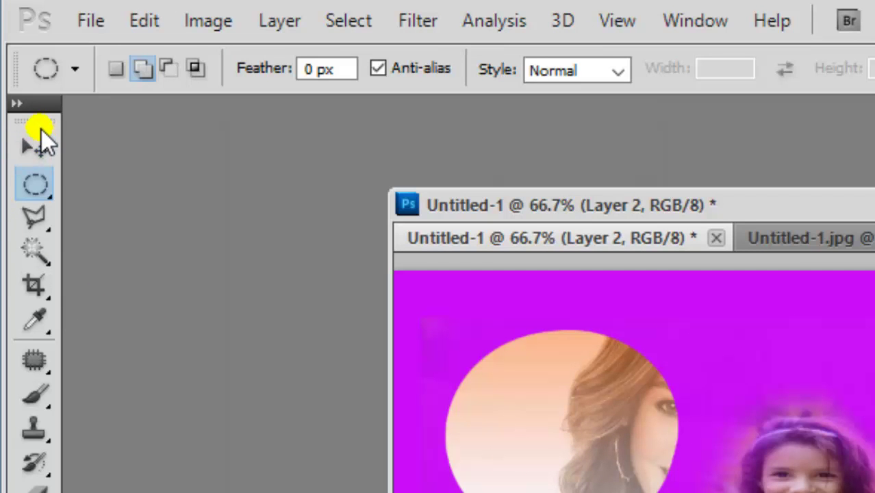
pyautogui.click(39, 136)
pyautogui.moveTo(533, 434)
pyautogui.mouseDown()
pyautogui.moveTo(449, 444)
pyautogui.moveTo(596, 418)
pyautogui.moveTo(564, 416)
pyautogui.moveTo(565, 438)
pyautogui.mouseUp()
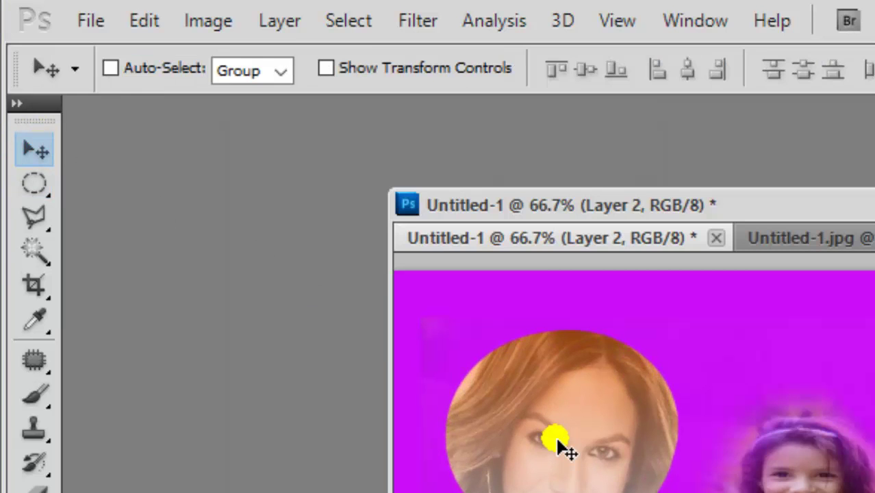
# Step: Scale and move the face circle, then undo to remove the face layer and selection
pyautogui.hotkey('ctrl', 't')
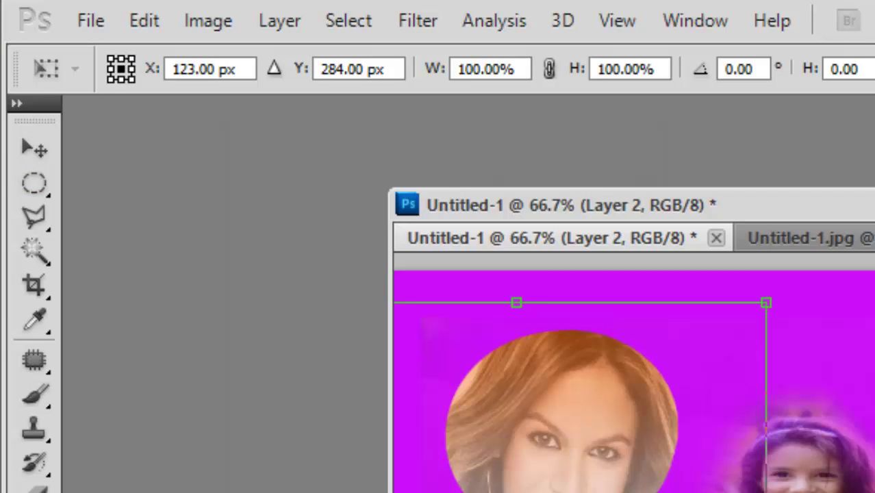
pyautogui.moveTo(767, 492); pyautogui.dragTo(706, 492)
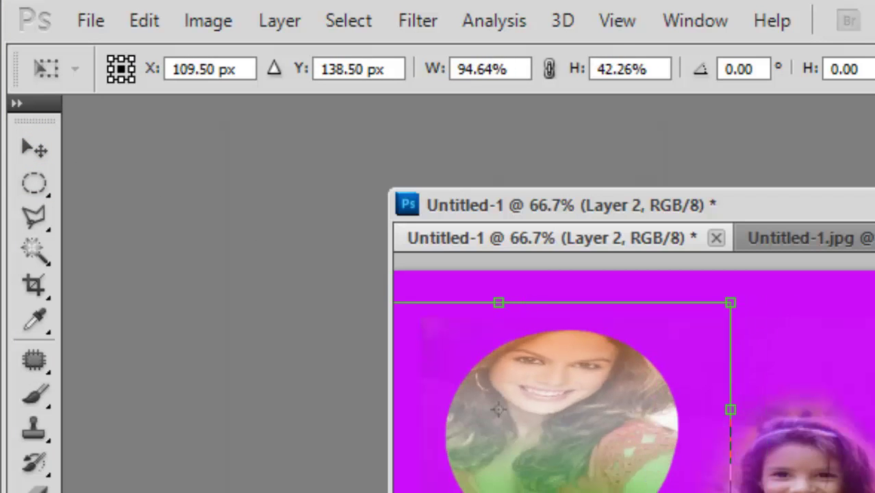
pyautogui.moveTo(580, 434); pyautogui.dragTo(588, 439)
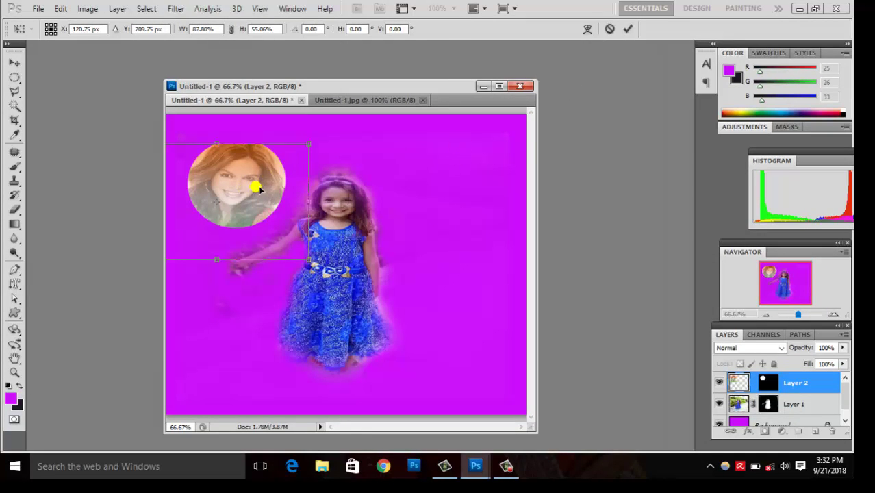
pyautogui.press('Return')
pyautogui.hotkey('ctrl', 'alt', 'z')
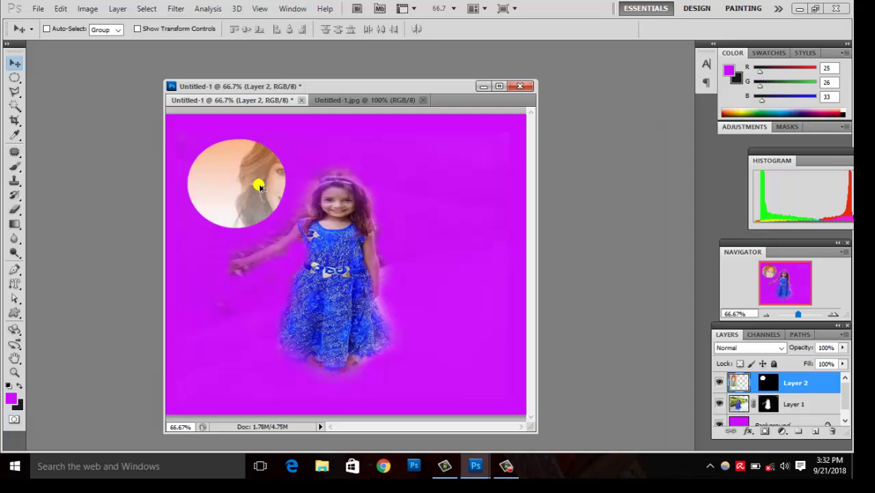
pyautogui.hotkey('ctrl', 'alt', 'z')
pyautogui.hotkey('ctrl', 'alt', 'z')
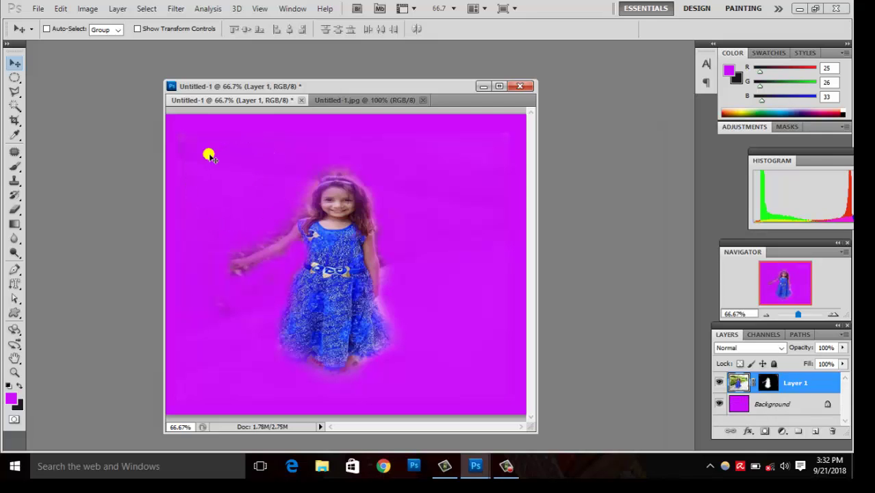
# Step: Draw an oval Elliptical Marquee selection at the canvas's upper left
pyautogui.click(20, 80)
pyautogui.click(54, 91)
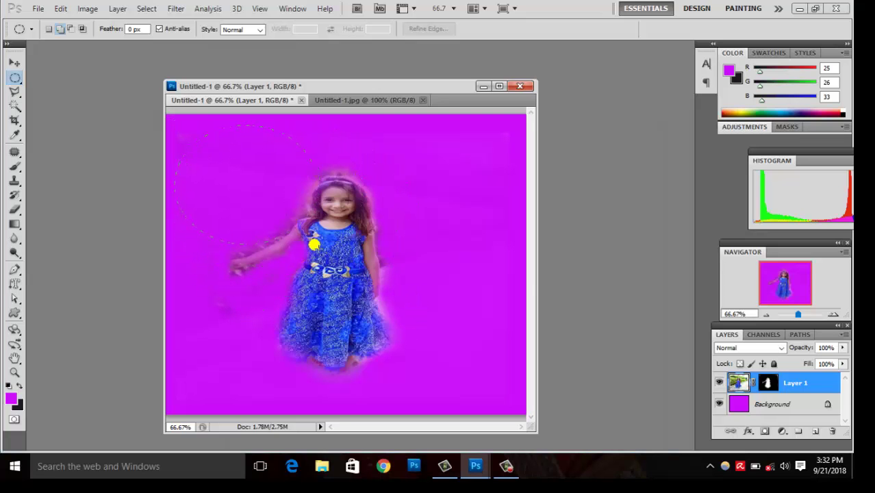
pyautogui.moveTo(308, 264); pyautogui.dragTo(307, 262)
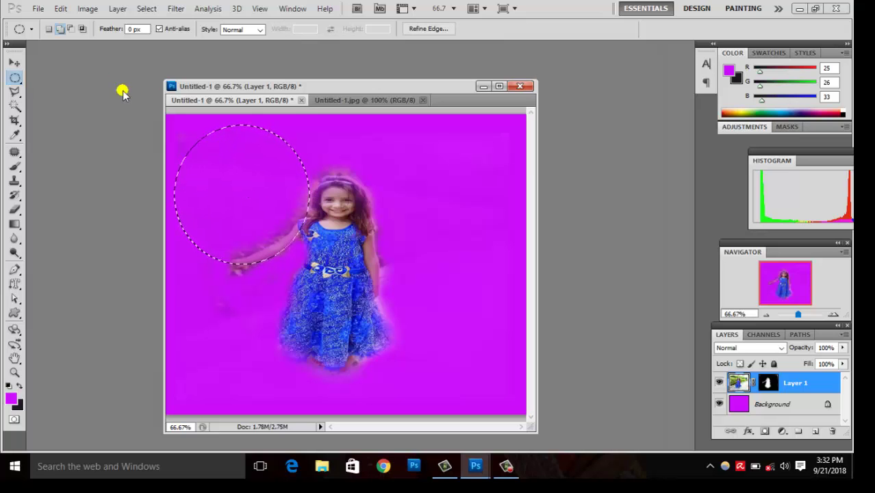
# Step: Open the photo wallpaper2you_41063.jpg
pyautogui.click(333, 100)
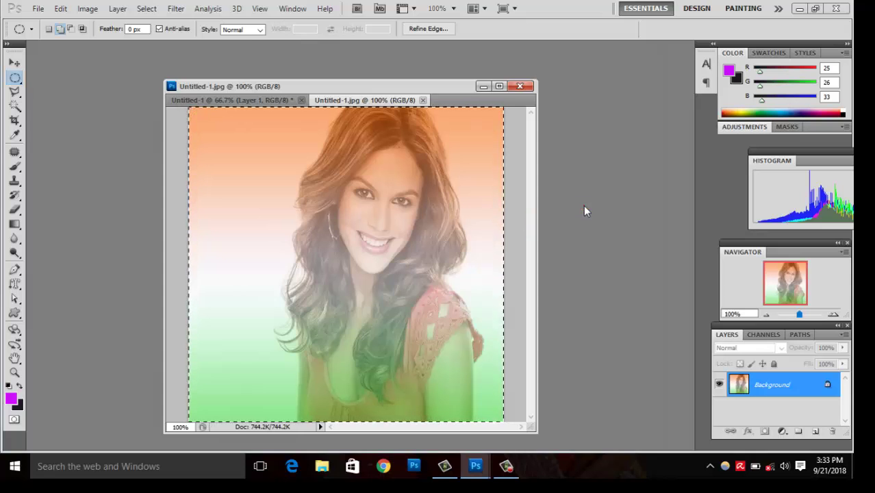
pyautogui.hotkey('ctrl', 'o')
pyautogui.moveTo(592, 155); pyautogui.dragTo(588, 218)
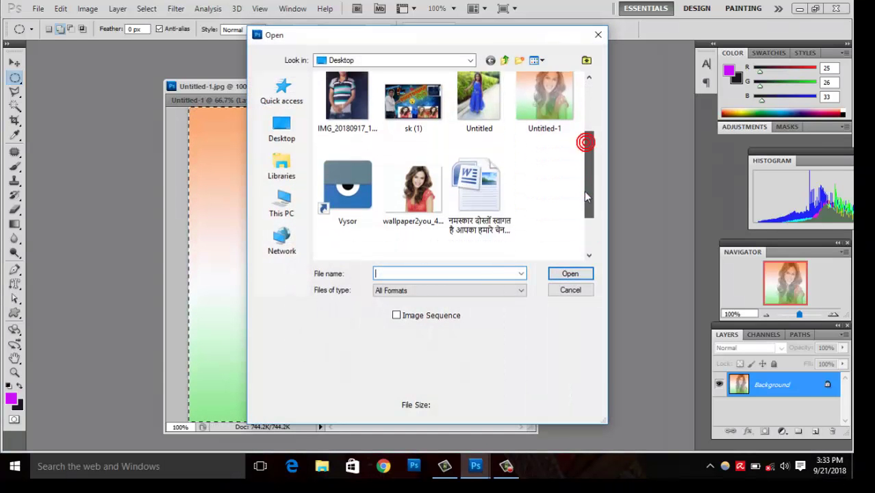
pyautogui.doubleClick(441, 163)
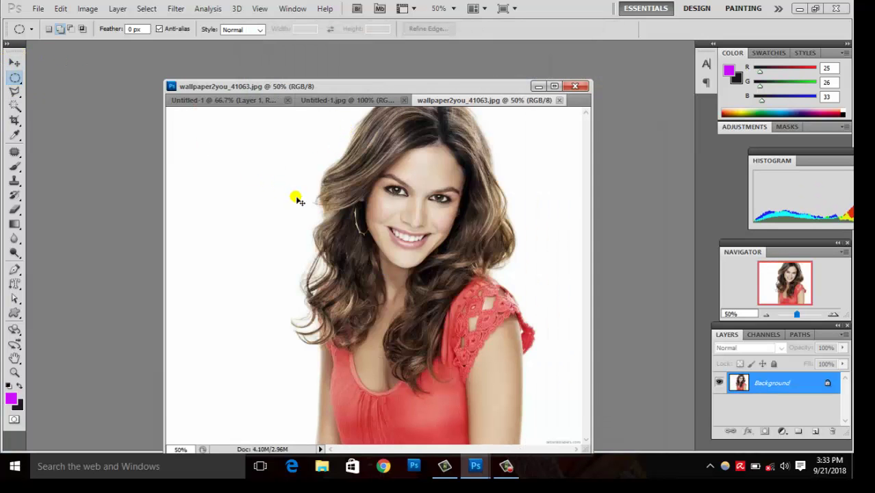
# Step: Select all of wallpaper2you_41063.jpg, copy it, and return to Untitled-1
pyautogui.hotkey('ctrl', 'a')
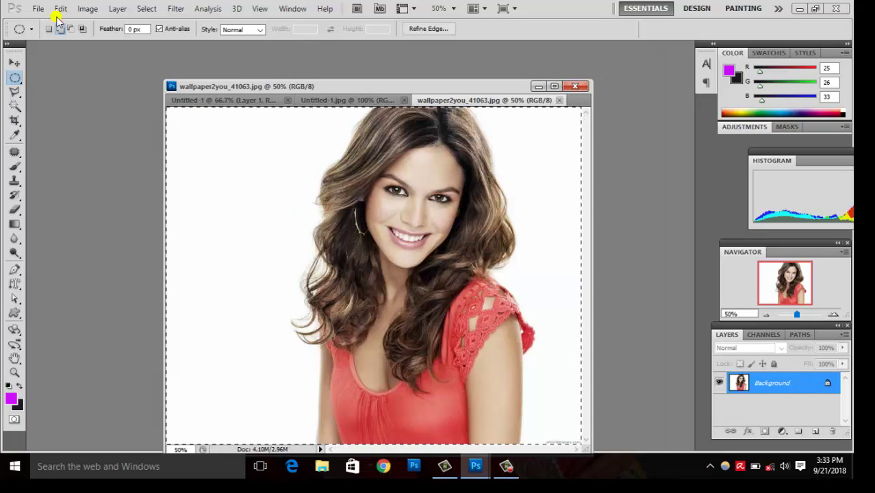
pyautogui.click(61, 8)
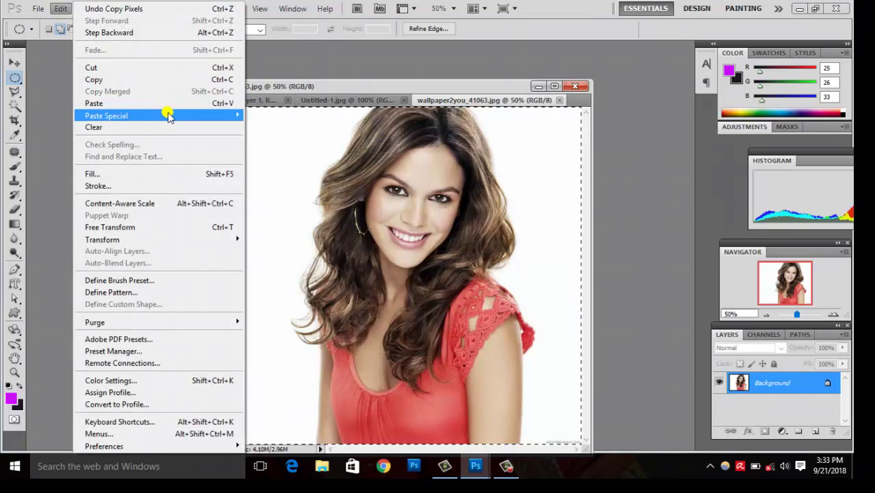
pyautogui.moveTo(106, 115)
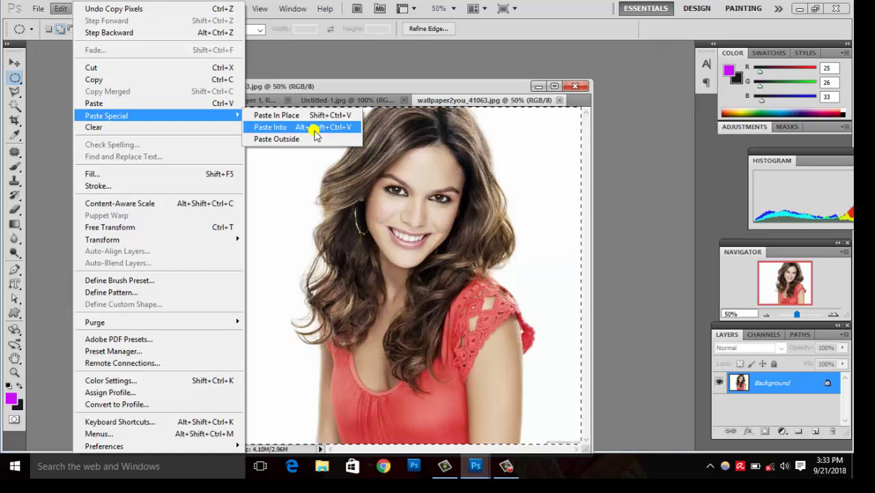
pyautogui.click(362, 85)
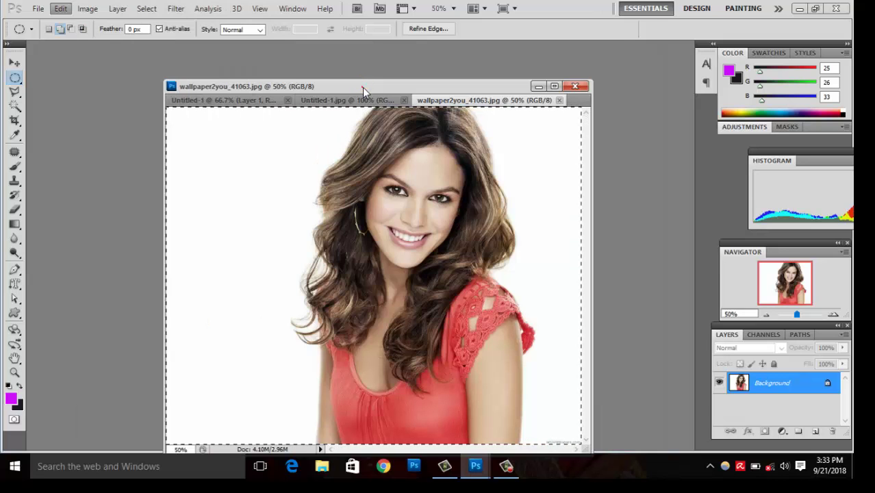
pyautogui.moveTo(362, 87); pyautogui.dragTo(388, 87)
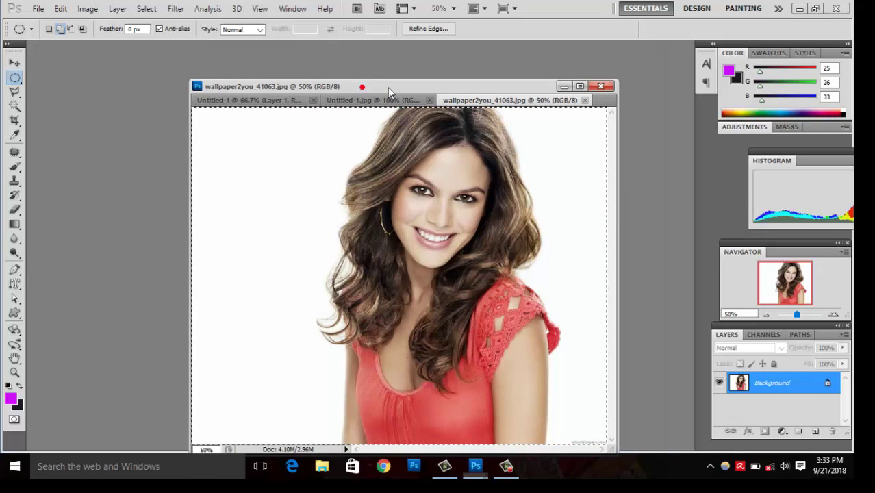
pyautogui.click(287, 100)
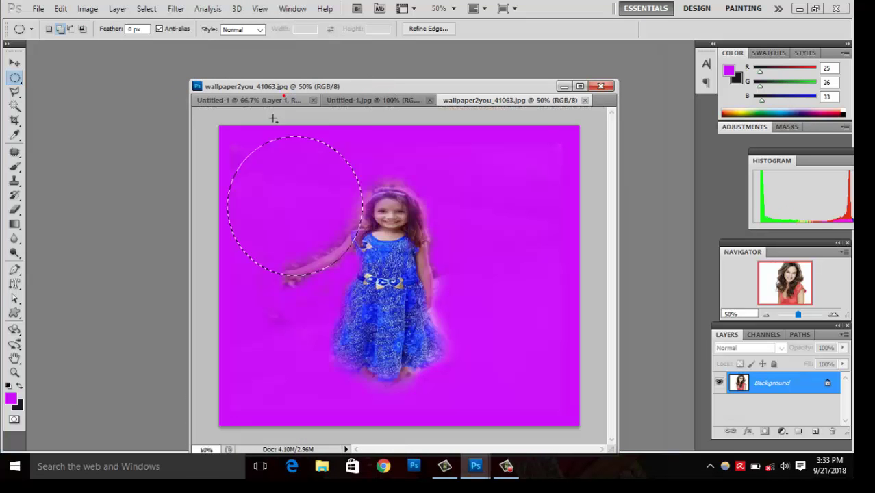
# Step: Paste the woman's photo into the upper-left oval and slide it so her face fills it
pyautogui.click(267, 180)
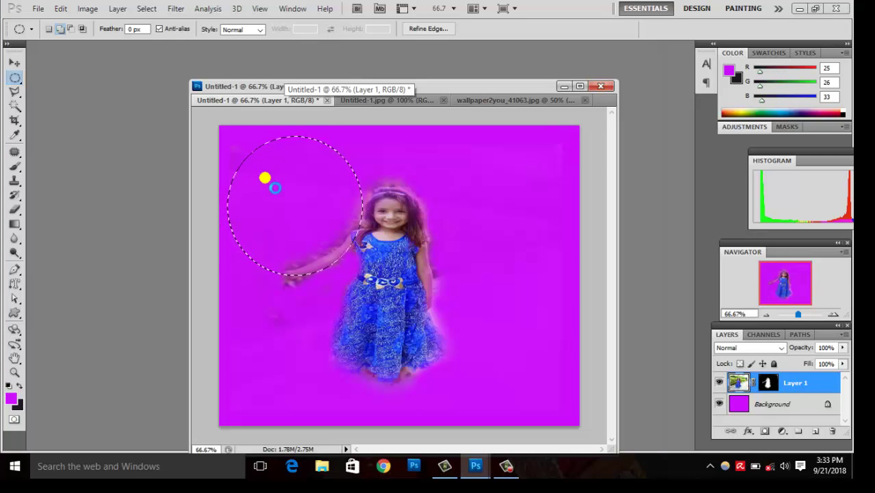
pyautogui.hotkey('ctrl', 'shift', 'v')
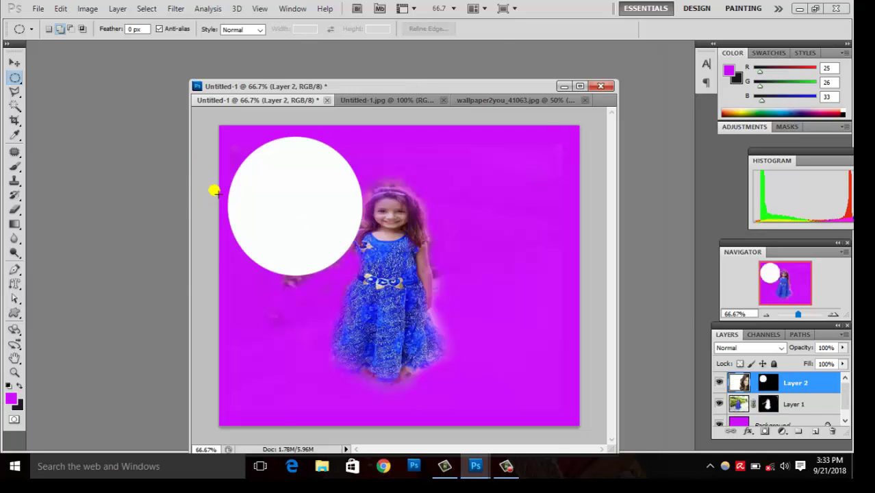
pyautogui.click(15, 62)
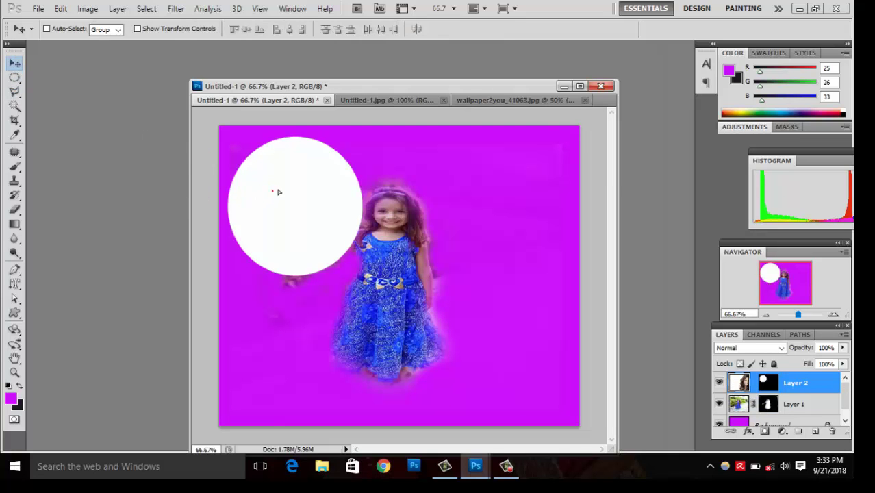
pyautogui.moveTo(277, 192); pyautogui.dragTo(342, 245)
pyautogui.hotkey('ctrl', 'z')
pyautogui.click(283, 203)
pyautogui.click(287, 213)
pyautogui.moveTo(274, 206)
pyautogui.mouseDown()
pyautogui.moveTo(264, 190)
pyautogui.moveTo(268, 199)
pyautogui.moveTo(233, 195)
pyautogui.mouseUp()
pyautogui.moveTo(319, 204); pyautogui.dragTo(273, 211)
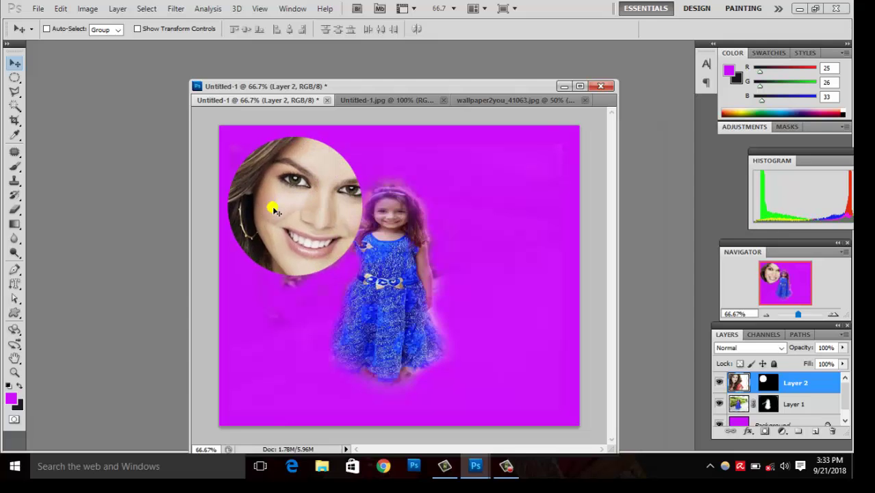
# Step: Scale the pasted photo down so her whole face fits inside the oval
pyautogui.hotkey('ctrl', 't')
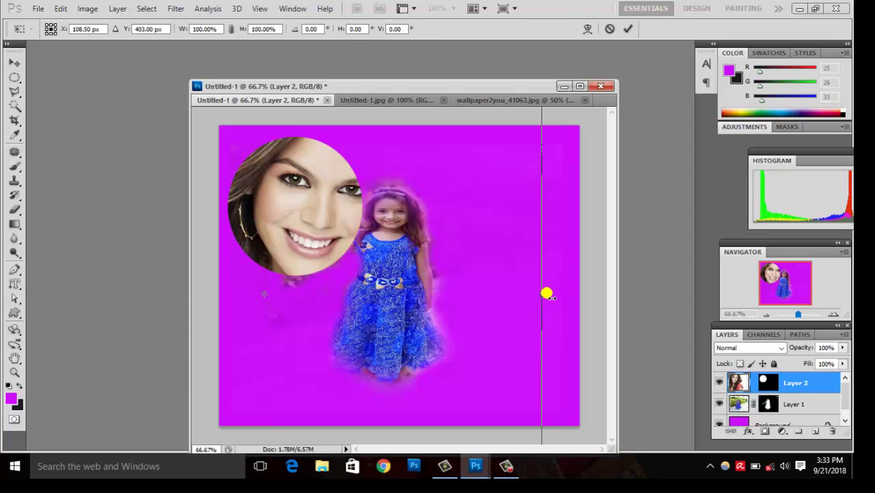
pyautogui.moveTo(547, 293); pyautogui.dragTo(397, 287)
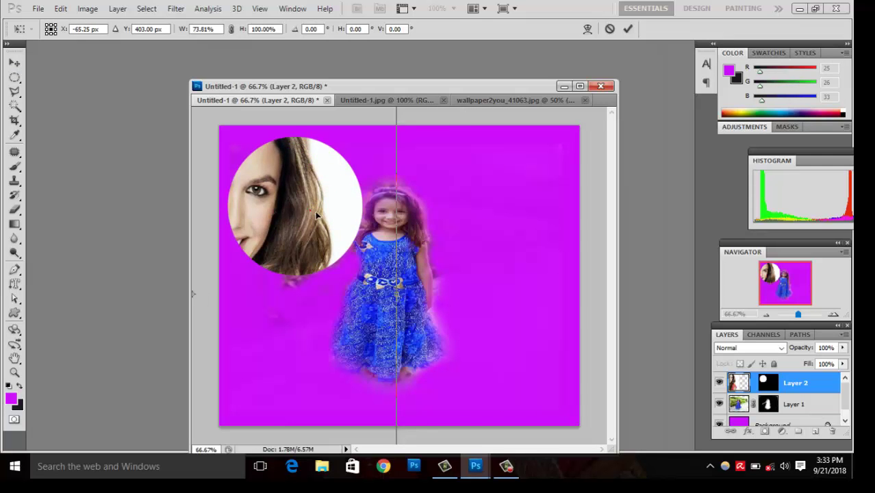
pyautogui.moveTo(316, 217)
pyautogui.mouseDown()
pyautogui.moveTo(394, 313)
pyautogui.moveTo(384, 250)
pyautogui.moveTo(380, 265)
pyautogui.mouseUp()
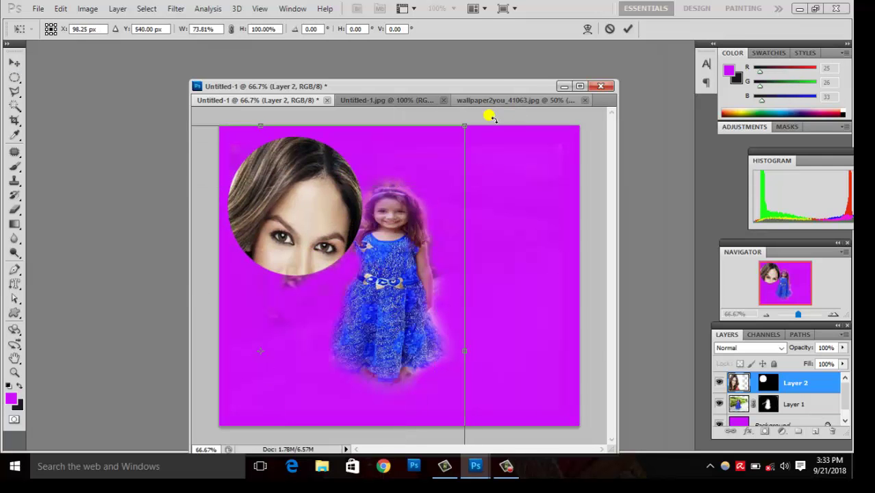
pyautogui.moveTo(467, 128)
pyautogui.mouseDown()
pyautogui.moveTo(426, 146)
pyautogui.moveTo(361, 246)
pyautogui.moveTo(357, 152)
pyautogui.mouseUp()
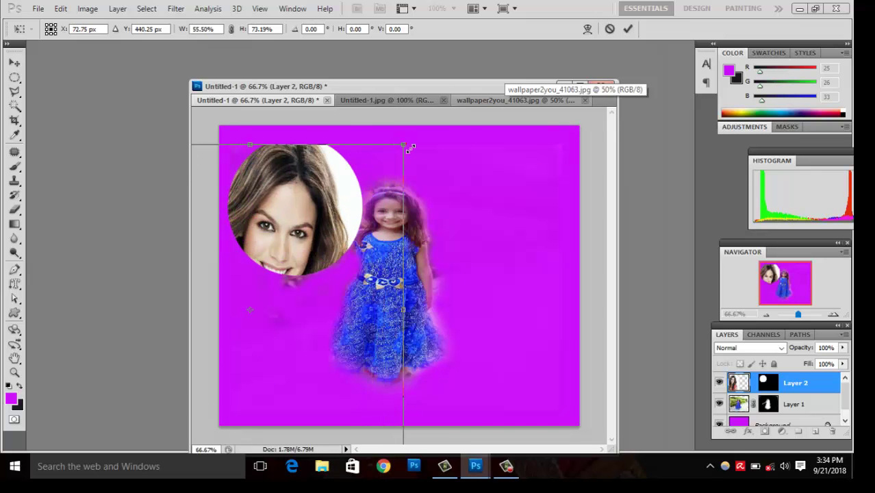
pyautogui.moveTo(369, 200)
pyautogui.mouseDown()
pyautogui.moveTo(341, 226)
pyautogui.moveTo(373, 149)
pyautogui.moveTo(375, 179)
pyautogui.moveTo(346, 204)
pyautogui.moveTo(363, 179)
pyautogui.moveTo(357, 171)
pyautogui.mouseUp()
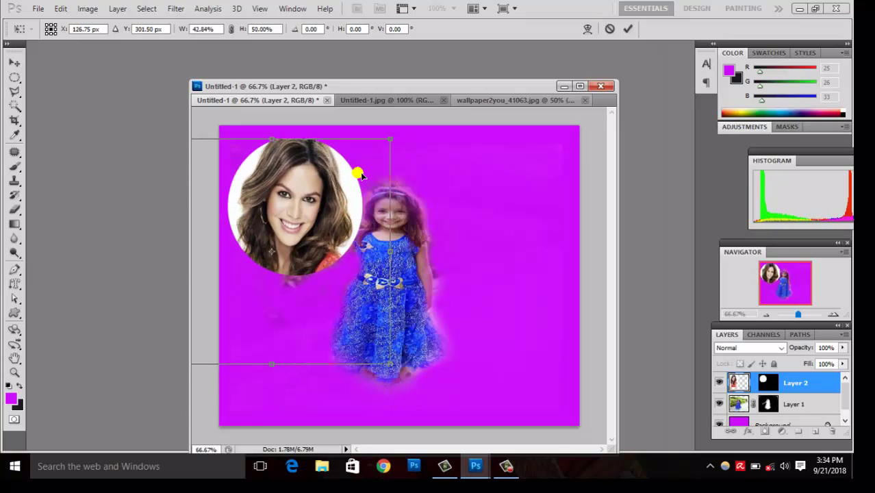
pyautogui.press('Return')
pyautogui.click(435, 175)
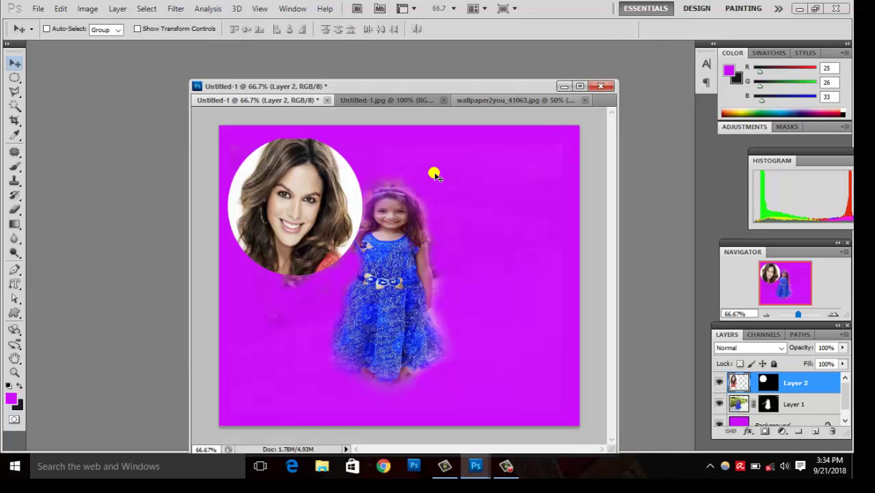
# Step: Try several Layer 2 opacity values with number keys, settling at 86%
pyautogui.press('1')
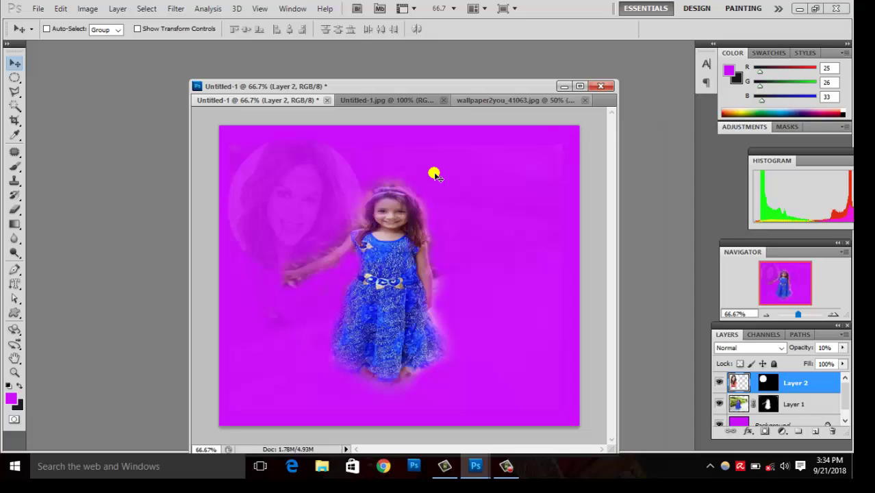
pyautogui.press('2')
pyautogui.press('3')
pyautogui.press('5')
pyautogui.press('6')
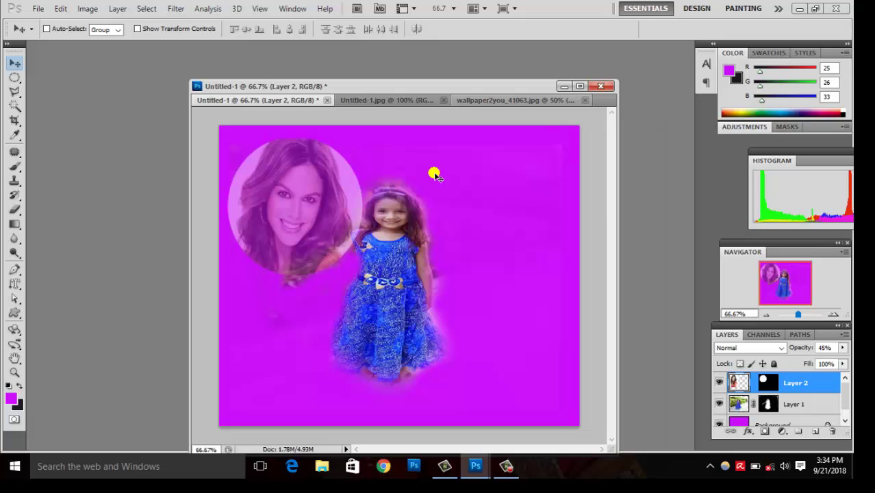
pyautogui.press('8')
pyautogui.press('9')
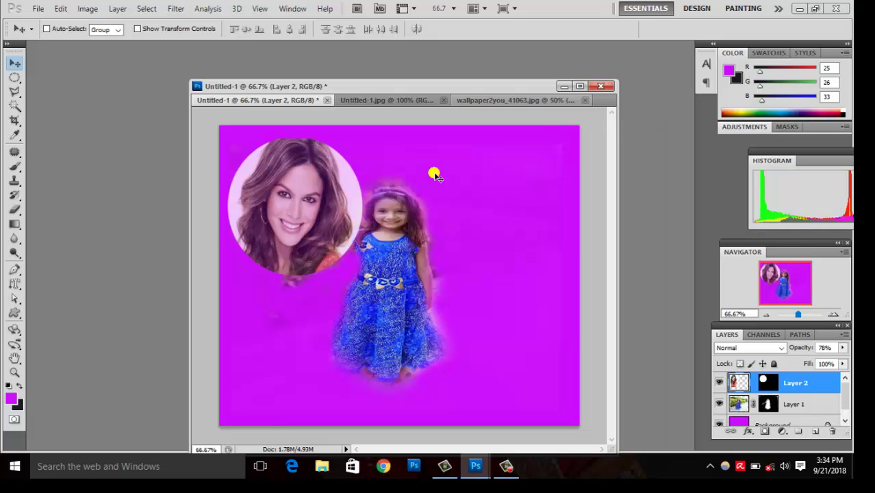
pyautogui.press('1')
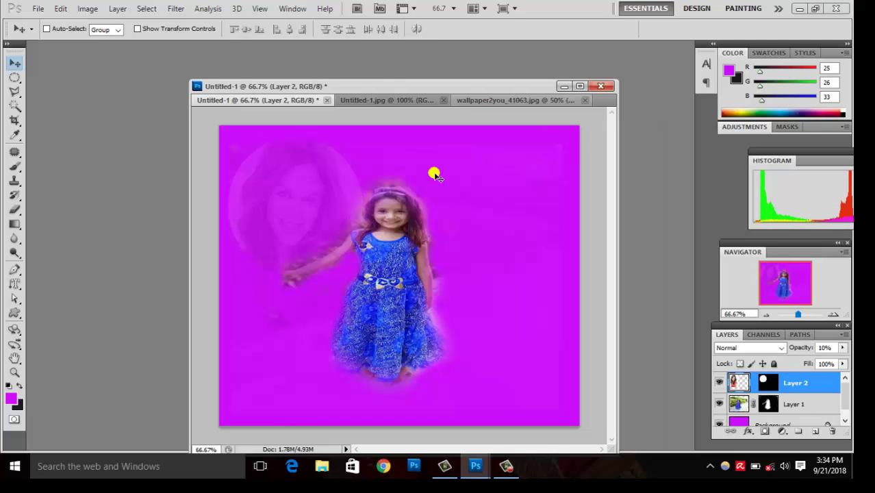
pyautogui.press('2')
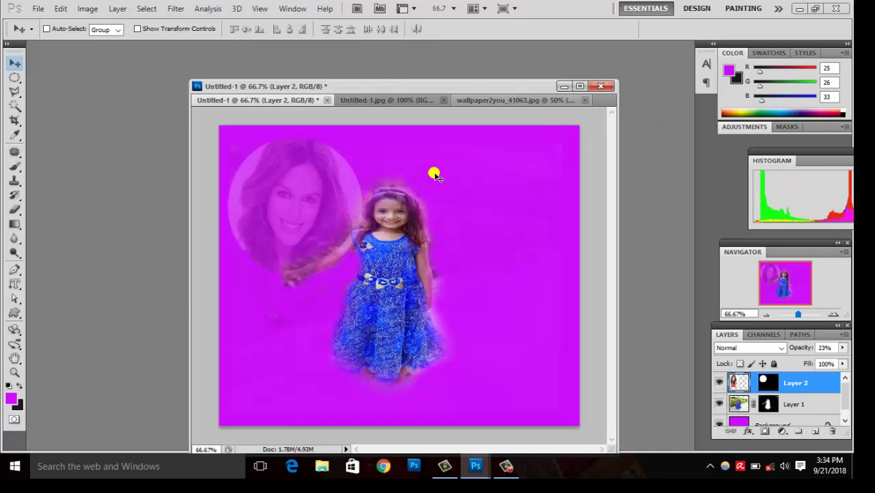
pyautogui.press('5')
pyautogui.press('7')
pyautogui.press('8')
pyautogui.press('6')
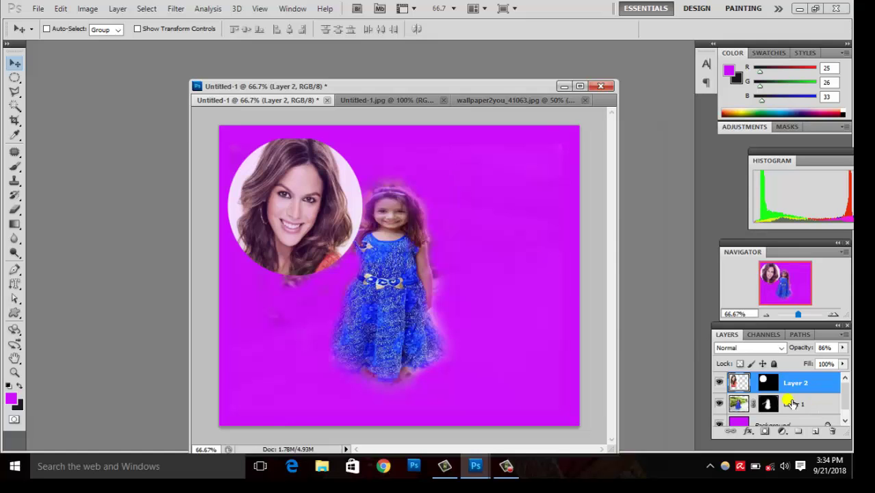
# Step: Select Layer 2's mask and try white and near-black as the foreground colour
pyautogui.click(768, 385)
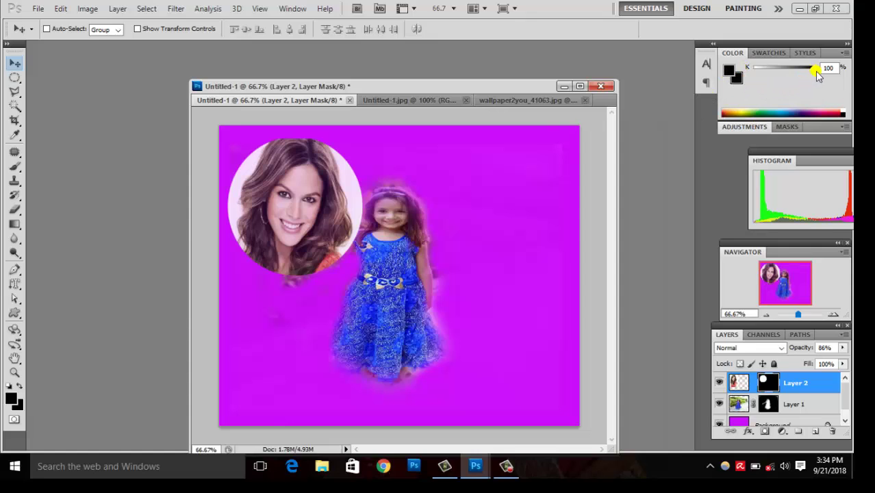
pyautogui.moveTo(816, 75); pyautogui.dragTo(726, 74)
pyautogui.moveTo(765, 76)
pyautogui.mouseDown()
pyautogui.moveTo(777, 74)
pyautogui.moveTo(760, 77)
pyautogui.mouseUp()
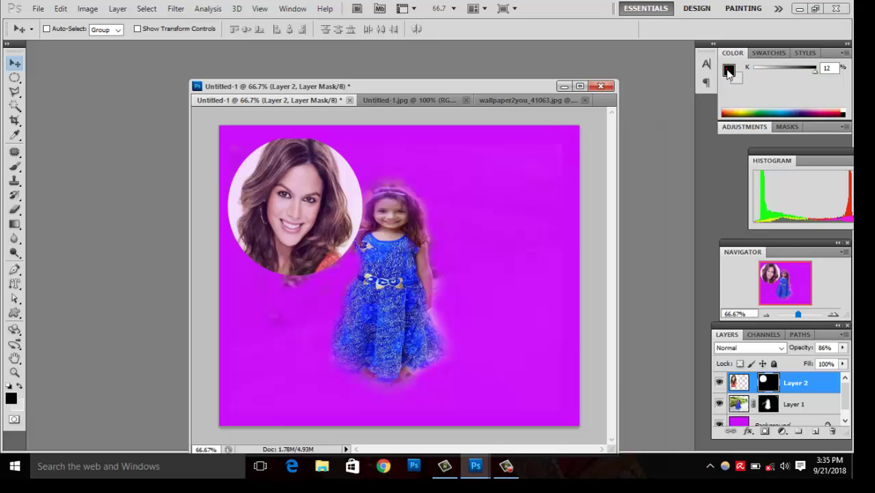
pyautogui.click(729, 71)
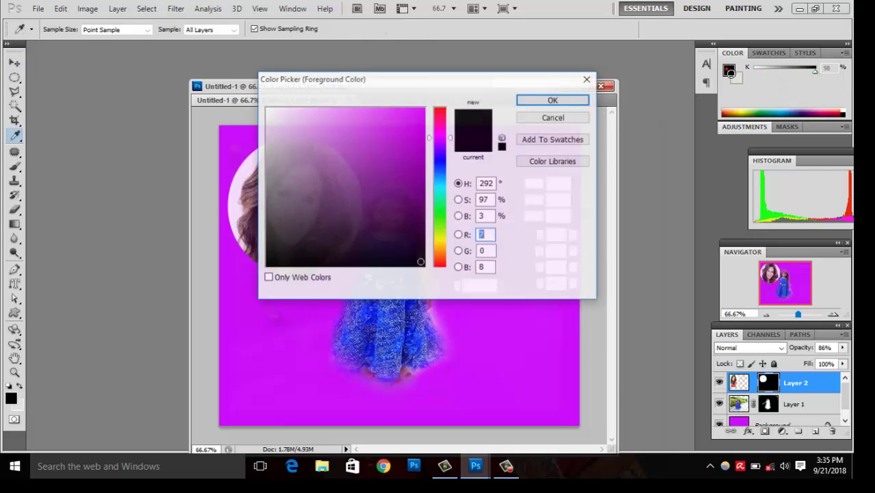
pyautogui.click(553, 100)
pyautogui.press('v')
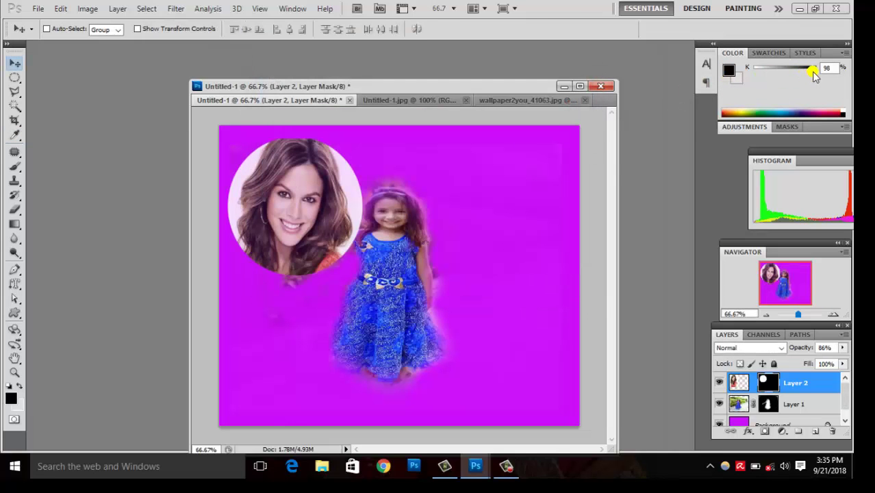
pyautogui.moveTo(815, 73)
pyautogui.mouseDown()
pyautogui.moveTo(730, 78)
pyautogui.moveTo(774, 81)
pyautogui.mouseUp()
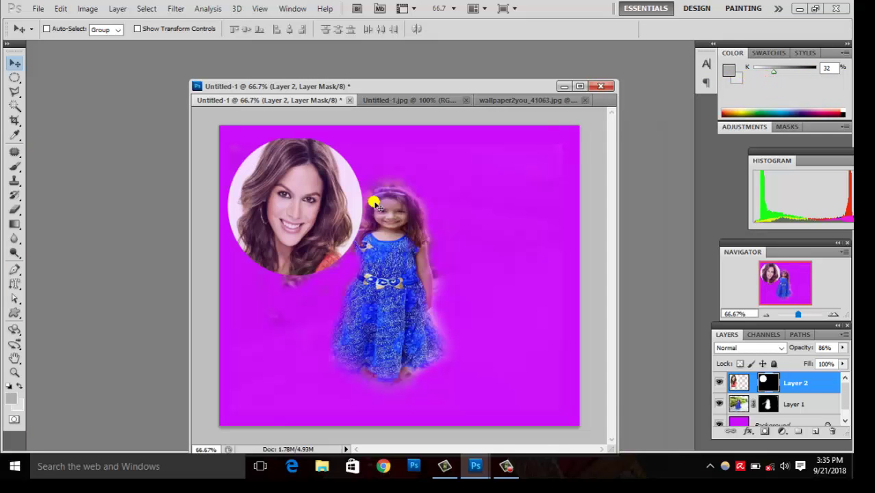
# Step: Step back through the history until the circular face layer is gone
pyautogui.press('1')
pyautogui.press('5')
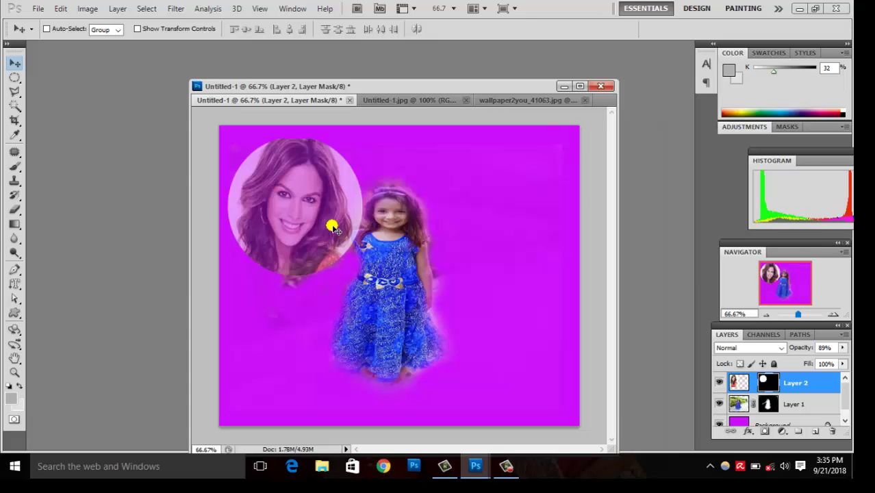
pyautogui.press('1')
pyautogui.press('0')
pyautogui.hotkey('ctrl', 'alt', 'z')
pyautogui.hotkey('ctrl', 'alt', 'z')
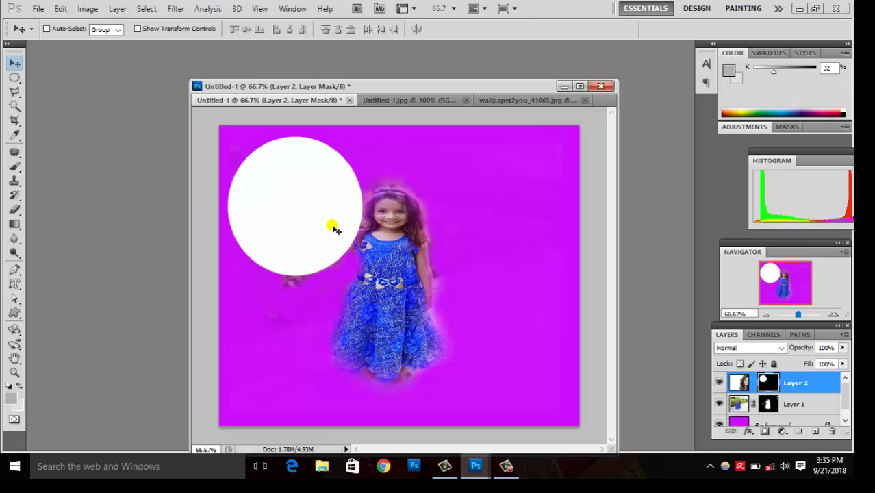
pyautogui.hotkey('ctrl', 'alt', 'z')
pyautogui.hotkey('ctrl', 'alt', 'z')
pyautogui.hotkey('ctrl', 'alt', 'z')
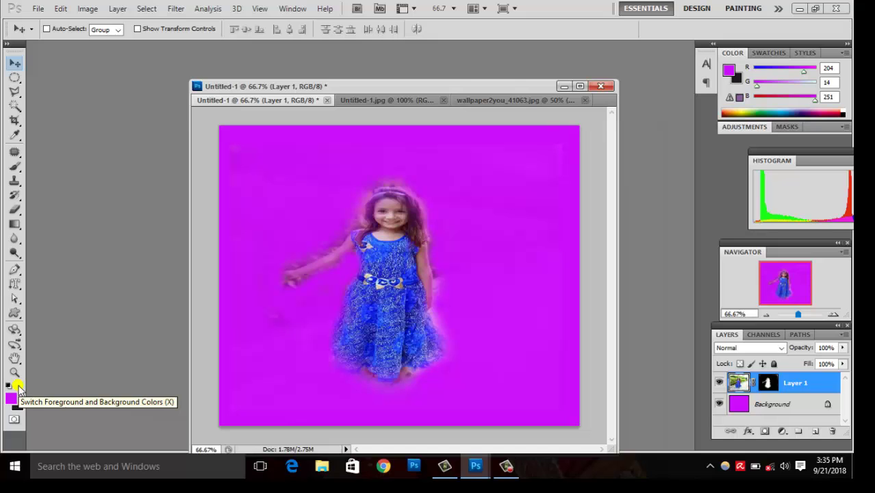
# Step: Swap colours and brush over the halo near her shoulder and arm, then undo the stray strokes
pyautogui.click(19, 389)
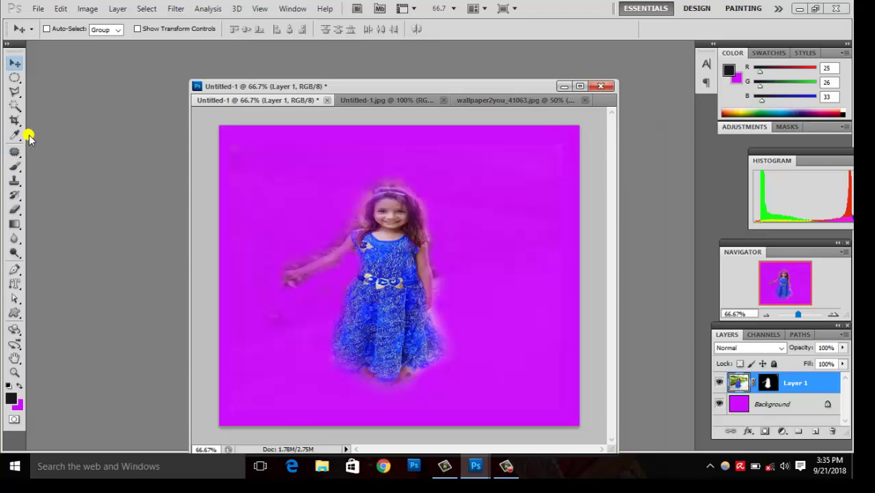
pyautogui.click(15, 167)
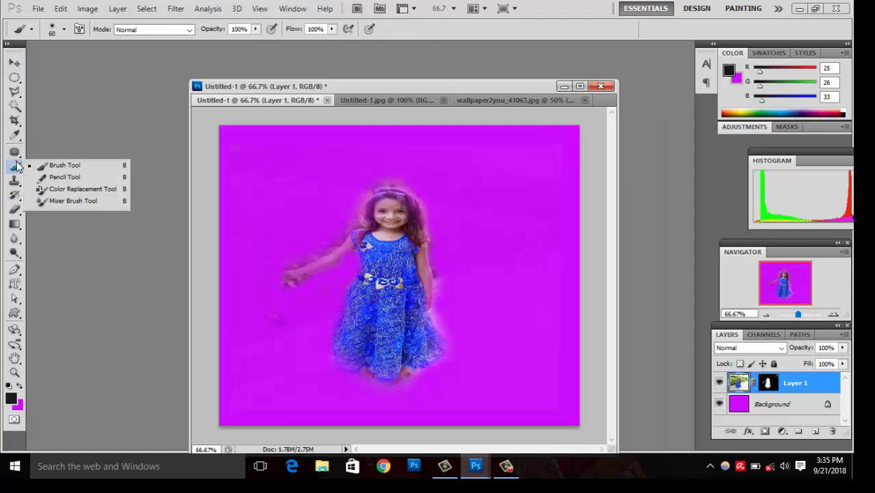
pyautogui.click(42, 169)
pyautogui.moveTo(289, 205)
pyautogui.mouseDown()
pyautogui.moveTo(299, 215)
pyautogui.moveTo(353, 206)
pyautogui.mouseUp()
pyautogui.moveTo(325, 244)
pyautogui.mouseDown()
pyautogui.moveTo(355, 248)
pyautogui.moveTo(317, 307)
pyautogui.moveTo(358, 257)
pyautogui.moveTo(346, 272)
pyautogui.moveTo(377, 205)
pyautogui.moveTo(383, 218)
pyautogui.moveTo(417, 217)
pyautogui.moveTo(372, 214)
pyautogui.moveTo(370, 190)
pyautogui.moveTo(427, 285)
pyautogui.moveTo(426, 303)
pyautogui.moveTo(437, 305)
pyautogui.mouseUp()
pyautogui.hotkey('ctrl', 'alt', 'z')
pyautogui.hotkey('ctrl', 'alt', 'z')
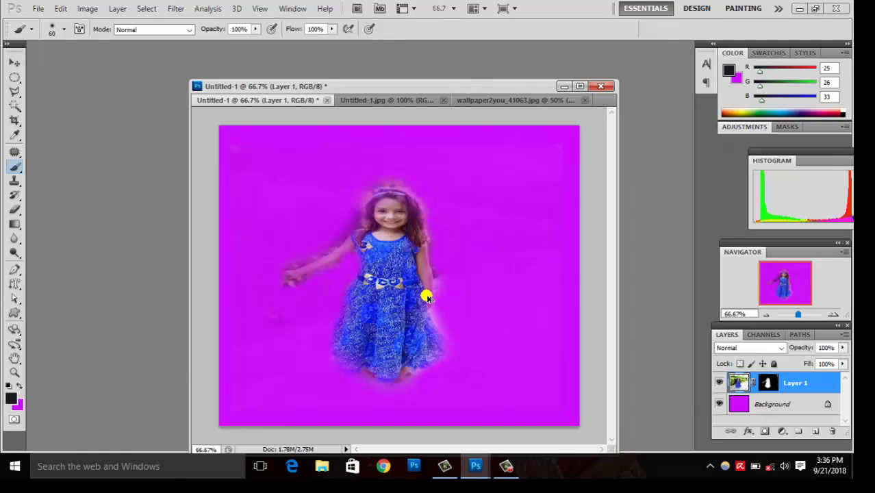
pyautogui.hotkey('ctrl', 'alt', 'z')
pyautogui.hotkey('ctrl', 'alt', 'z')
pyautogui.hotkey('ctrl', 'alt', 'z')
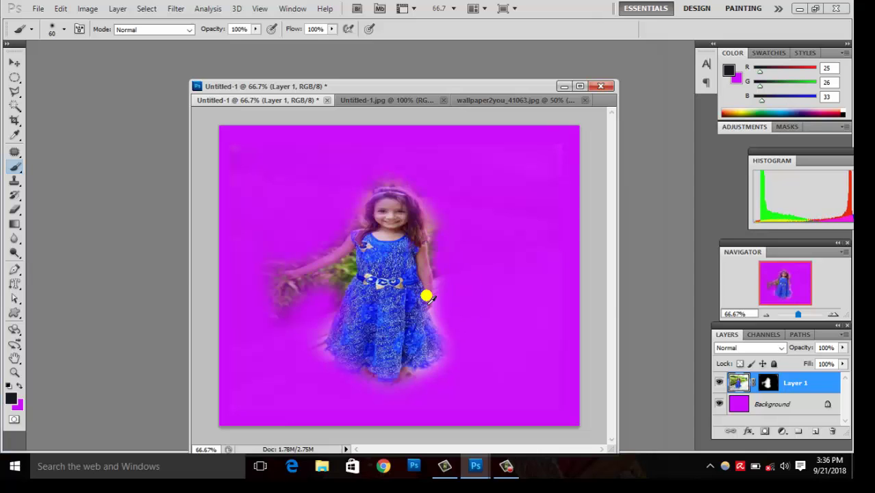
# Step: Paint magenta along the dress's left edge, then undo black paint on the bodice
pyautogui.click(20, 386)
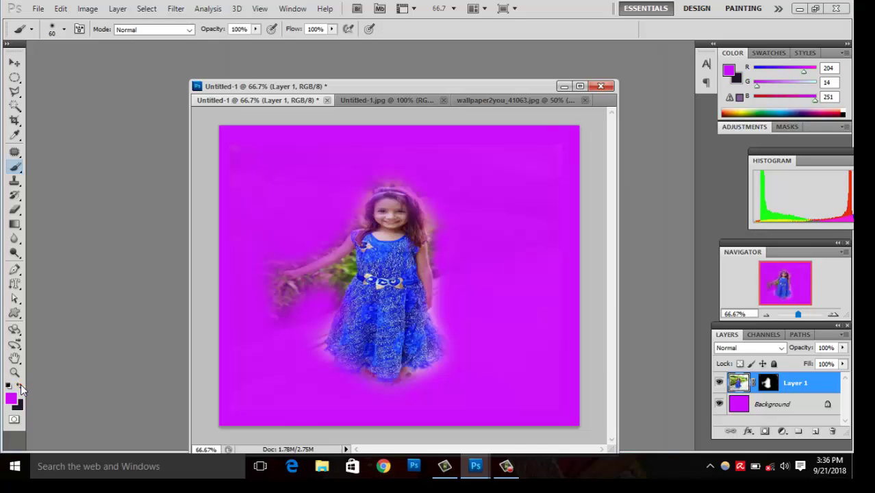
pyautogui.click(332, 312)
pyautogui.click(328, 283)
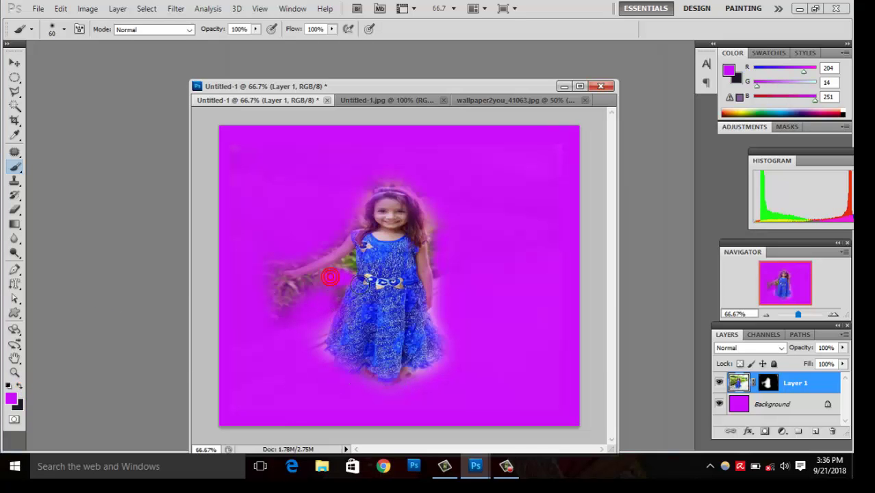
pyautogui.moveTo(345, 282)
pyautogui.mouseDown()
pyautogui.moveTo(336, 288)
pyautogui.moveTo(358, 254)
pyautogui.moveTo(358, 270)
pyautogui.mouseUp()
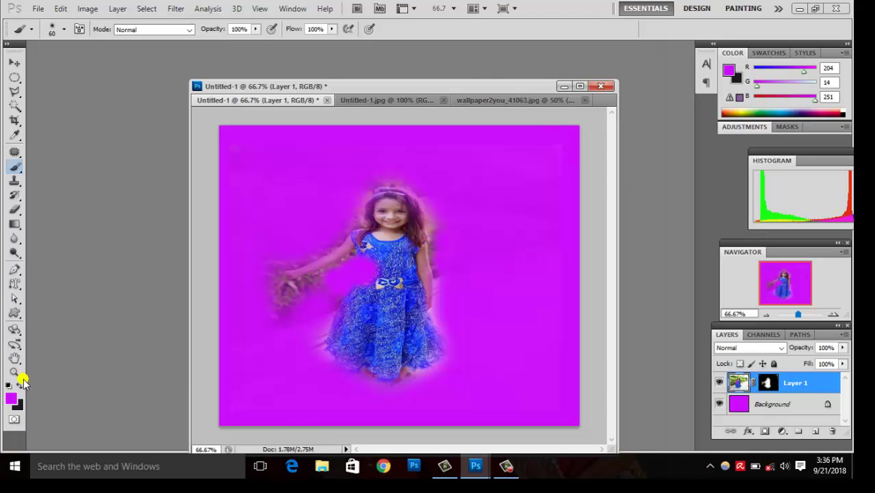
pyautogui.click(20, 386)
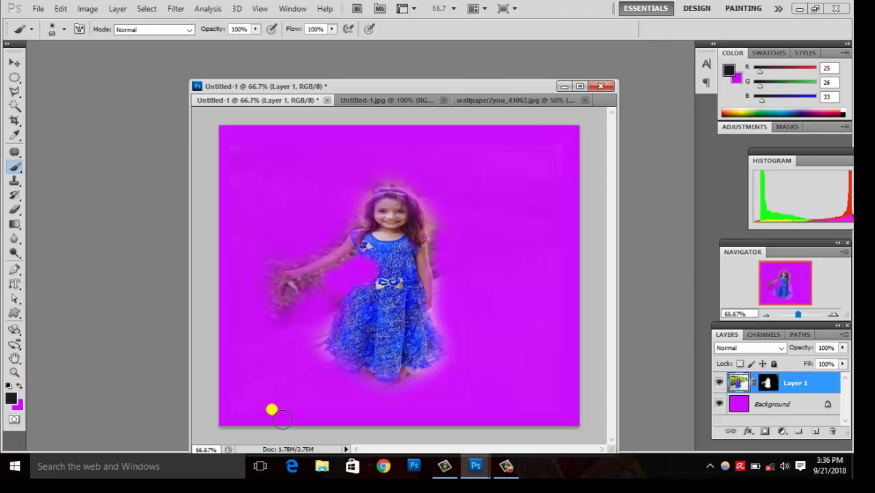
pyautogui.click(370, 262)
pyautogui.moveTo(367, 272)
pyautogui.mouseDown()
pyautogui.moveTo(363, 281)
pyautogui.moveTo(362, 266)
pyautogui.moveTo(362, 277)
pyautogui.mouseUp()
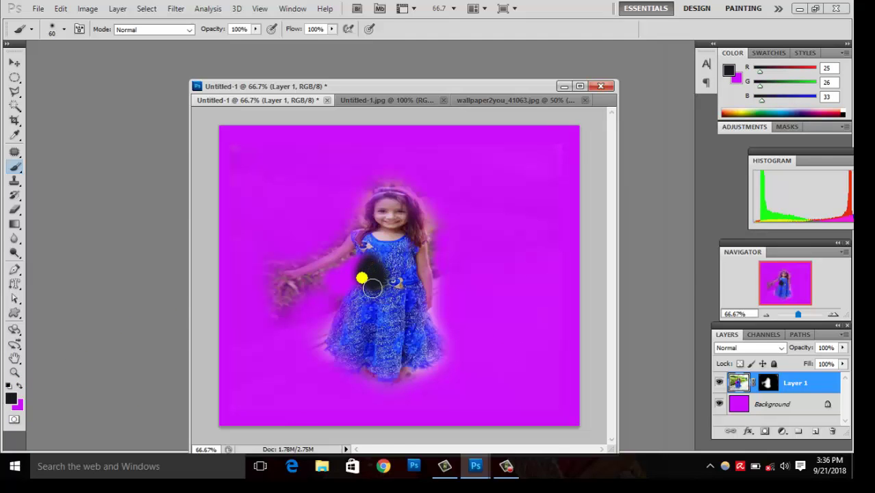
pyautogui.hotkey('ctrl', 'alt', 'z')
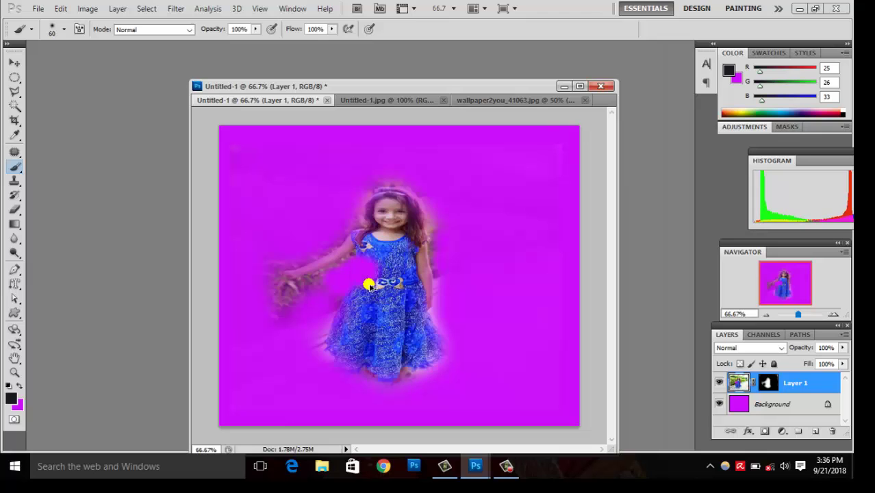
pyautogui.hotkey('ctrl', 'alt', 'z')
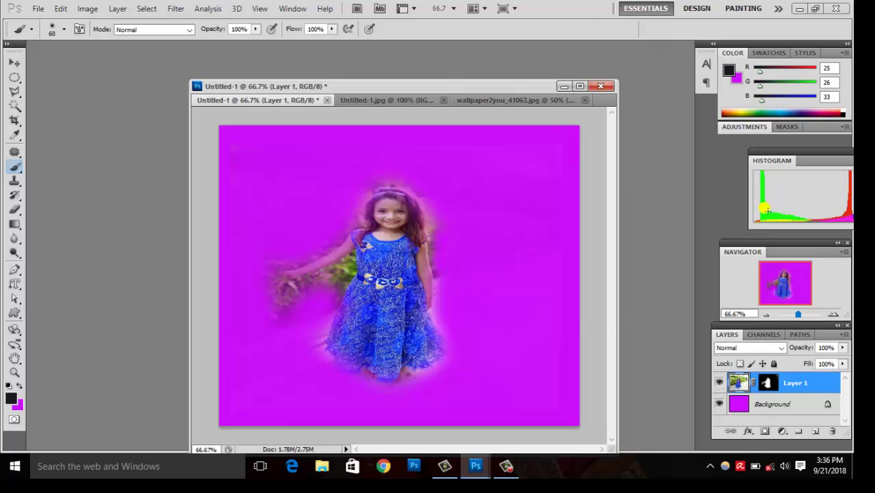
# Step: Paint white on Layer 1's mask to reveal foliage beside her arm and the path below
pyautogui.click(768, 383)
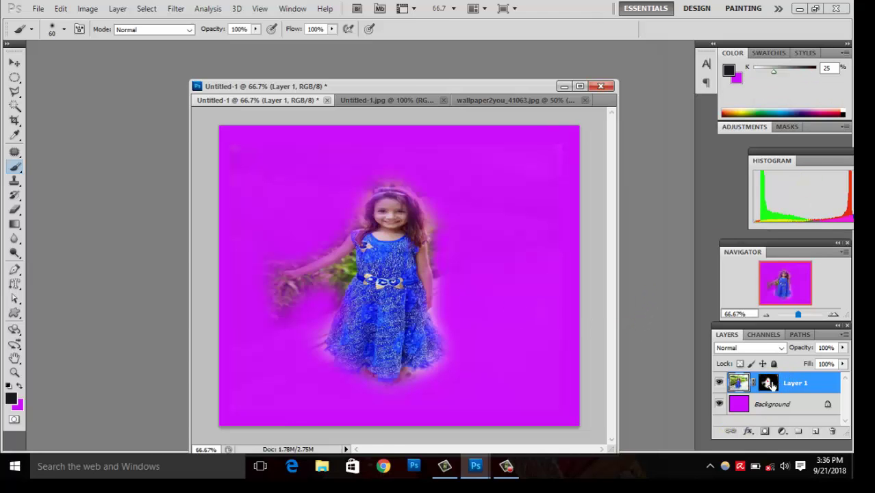
pyautogui.doubleClick(769, 384)
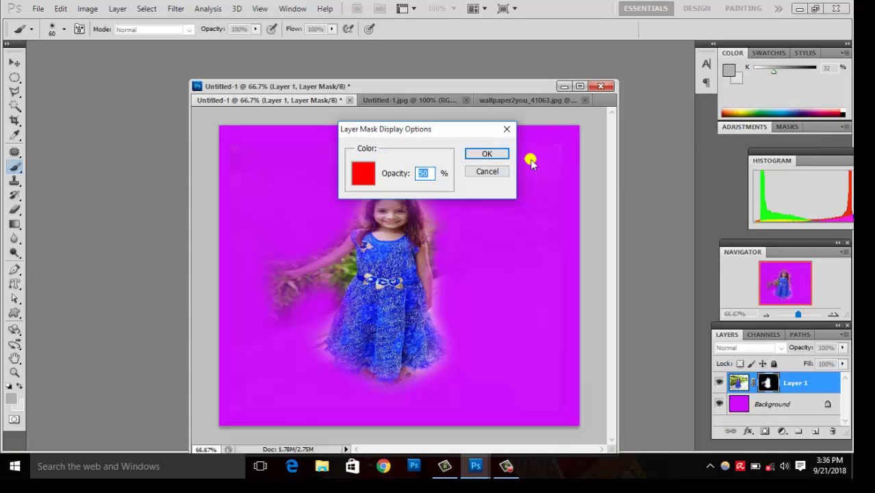
pyautogui.click(508, 130)
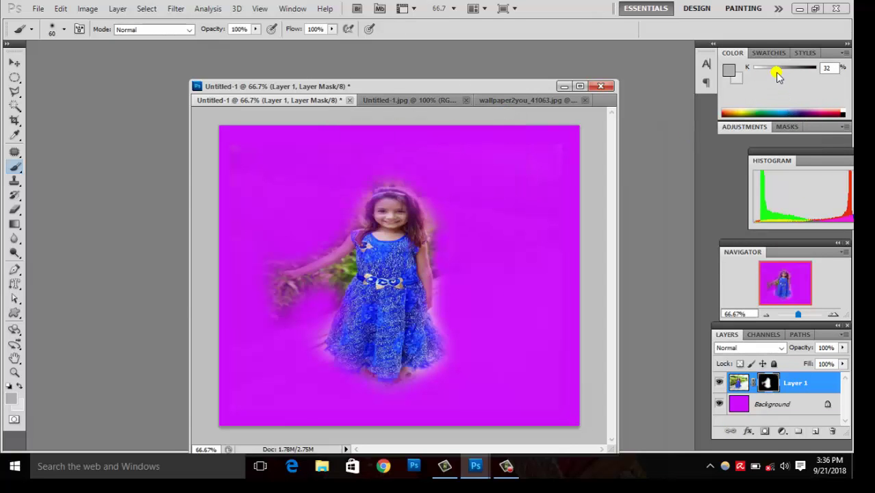
pyautogui.moveTo(774, 72); pyautogui.dragTo(753, 69)
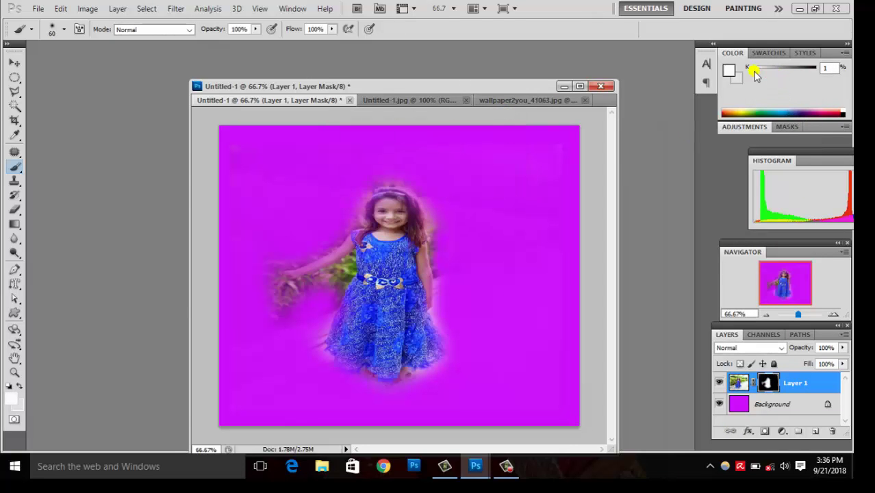
pyautogui.moveTo(335, 261)
pyautogui.mouseDown()
pyautogui.moveTo(328, 274)
pyautogui.moveTo(344, 285)
pyautogui.moveTo(312, 288)
pyautogui.moveTo(319, 307)
pyautogui.moveTo(303, 297)
pyautogui.moveTo(348, 337)
pyautogui.moveTo(344, 326)
pyautogui.moveTo(337, 364)
pyautogui.moveTo(287, 322)
pyautogui.moveTo(270, 337)
pyautogui.mouseUp()
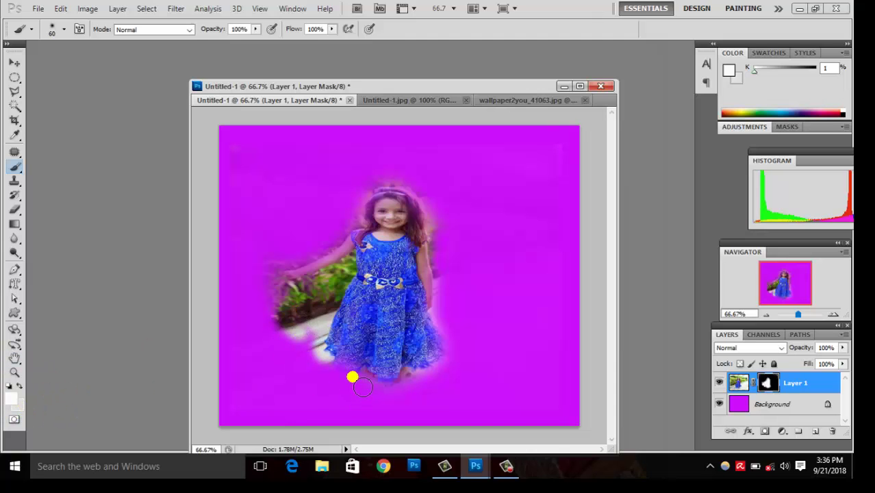
pyautogui.moveTo(315, 355)
pyautogui.mouseDown()
pyautogui.moveTo(335, 366)
pyautogui.moveTo(313, 334)
pyautogui.moveTo(390, 383)
pyautogui.moveTo(448, 388)
pyautogui.moveTo(437, 186)
pyautogui.moveTo(453, 326)
pyautogui.moveTo(446, 304)
pyautogui.moveTo(416, 287)
pyautogui.moveTo(379, 211)
pyautogui.moveTo(367, 210)
pyautogui.moveTo(332, 239)
pyautogui.moveTo(337, 228)
pyautogui.moveTo(373, 281)
pyautogui.mouseUp()
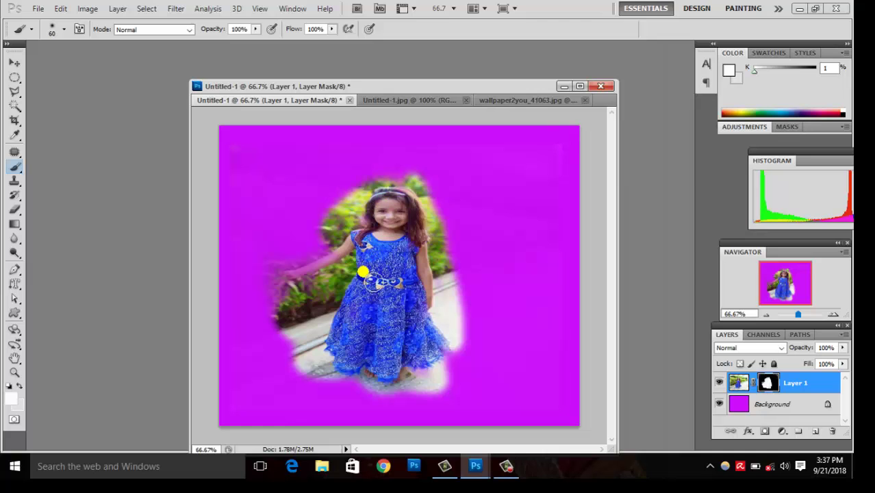
# Step: Paint black over part of her middle, then near-white to restore the dress
pyautogui.click(14, 399)
pyautogui.click(280, 263)
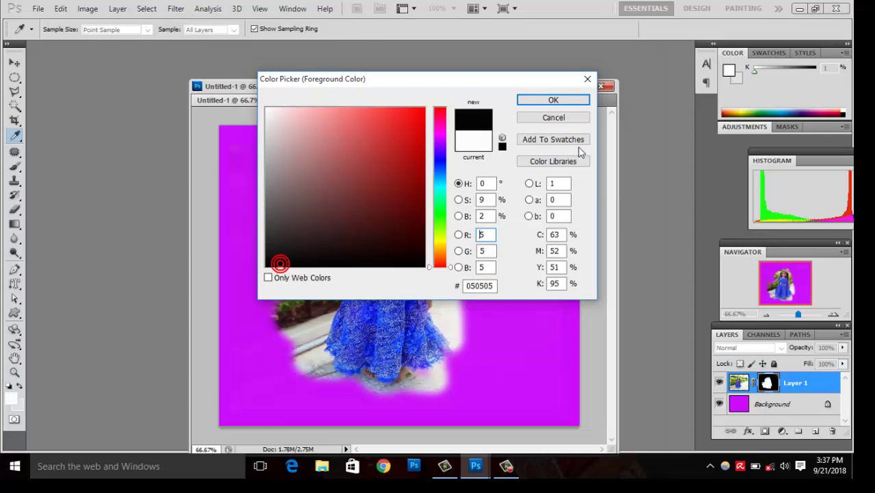
pyautogui.click(553, 100)
pyautogui.moveTo(407, 302)
pyautogui.mouseDown()
pyautogui.moveTo(370, 253)
pyautogui.moveTo(367, 297)
pyautogui.mouseUp()
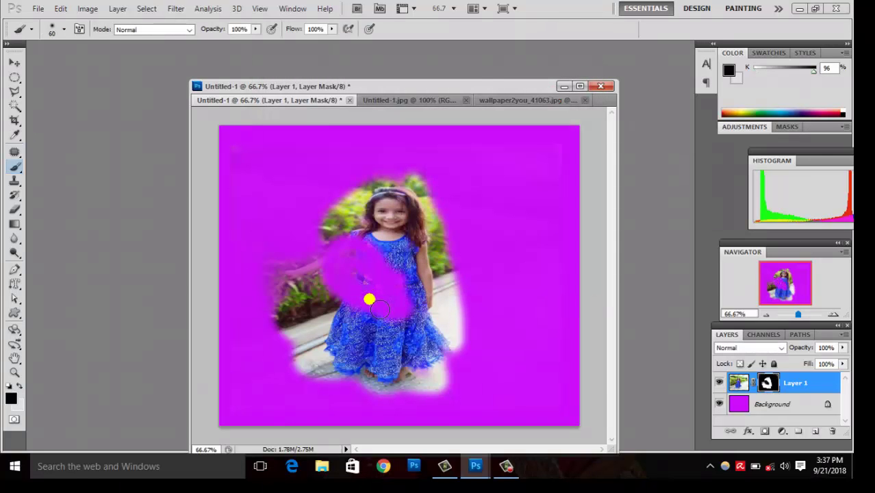
pyautogui.click(11, 400)
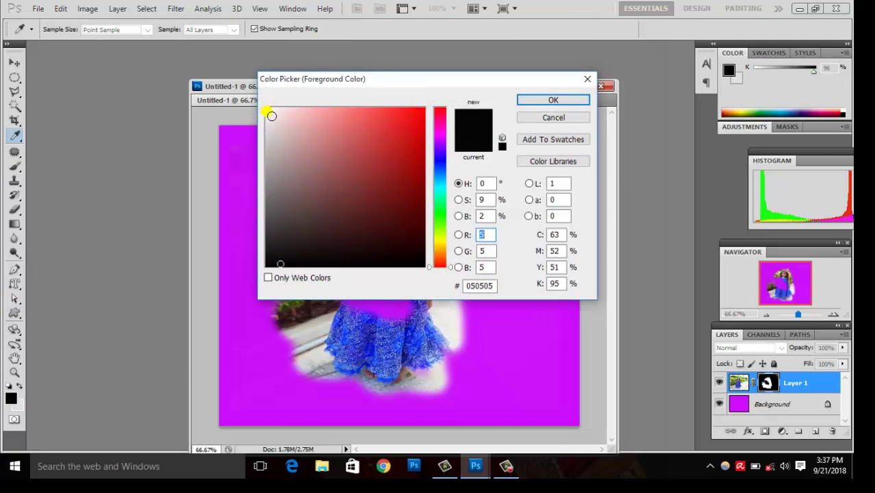
pyautogui.click(272, 114)
pyautogui.click(553, 99)
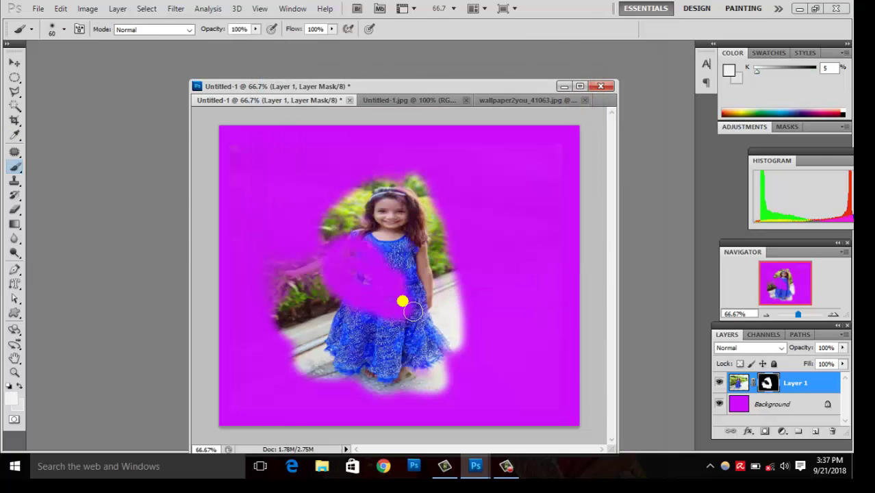
pyautogui.moveTo(422, 348)
pyautogui.mouseDown()
pyautogui.moveTo(404, 299)
pyautogui.moveTo(414, 250)
pyautogui.moveTo(322, 269)
pyautogui.mouseUp()
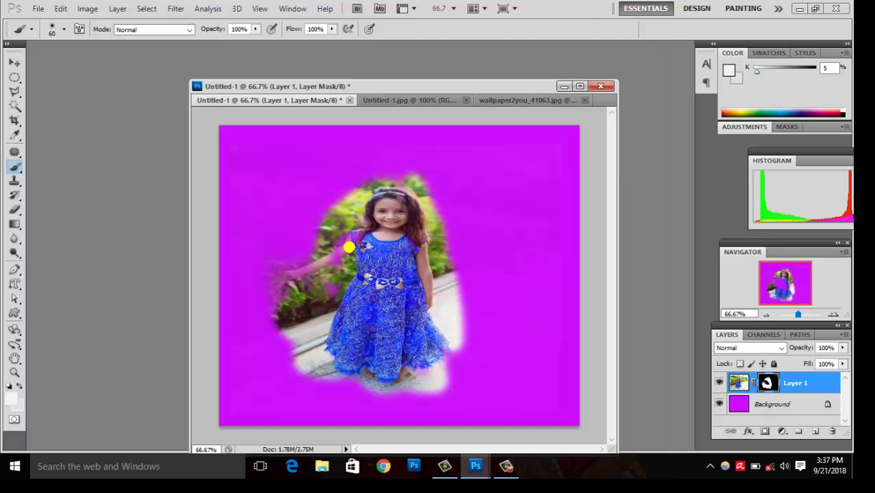